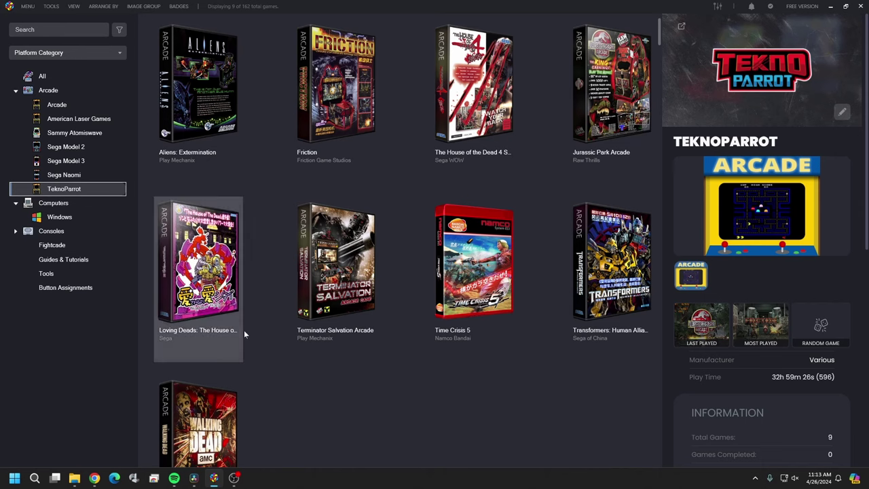
Step: Browse the games of the Arcade platform and return to the start of the list
{"action": "left_click", "coordinate": [69, 102]}
{"action": "scroll", "coordinate": [422, 202], "scroll_direction": "down", "scroll_amount": 10}
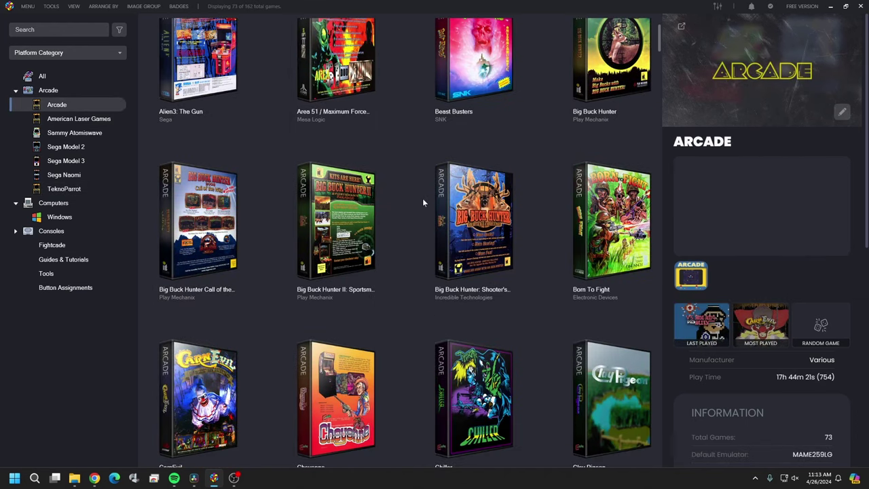
{"action": "scroll", "coordinate": [423, 198], "scroll_direction": "down", "scroll_amount": 7}
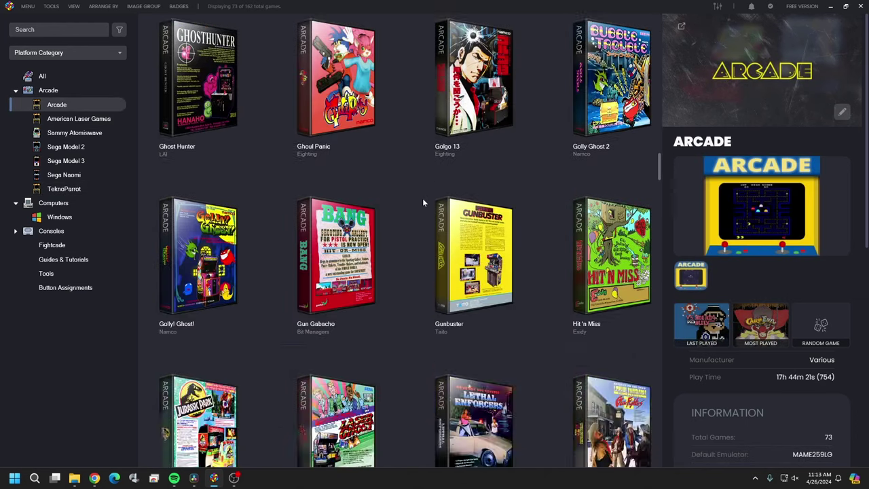
{"action": "scroll", "coordinate": [423, 198], "scroll_direction": "up", "scroll_amount": 5}
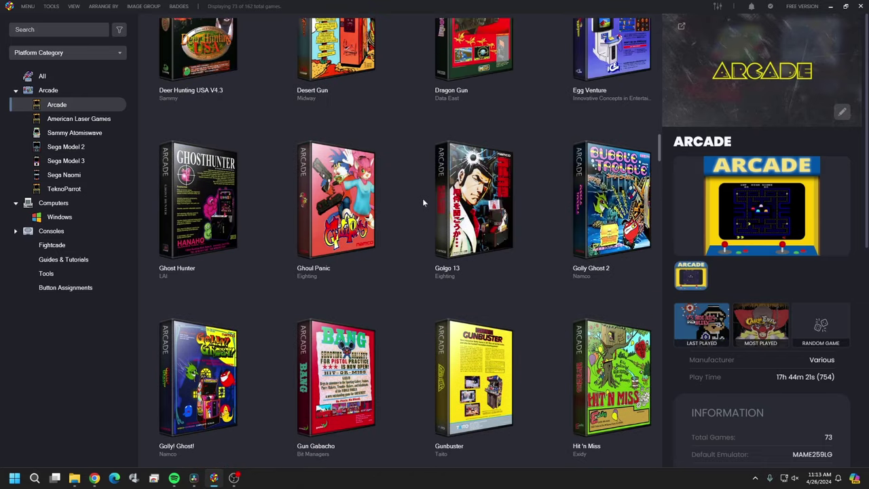
{"action": "scroll", "coordinate": [422, 198], "scroll_direction": "up", "scroll_amount": 9}
{"action": "scroll", "coordinate": [422, 201], "scroll_direction": "up", "scroll_amount": 3}
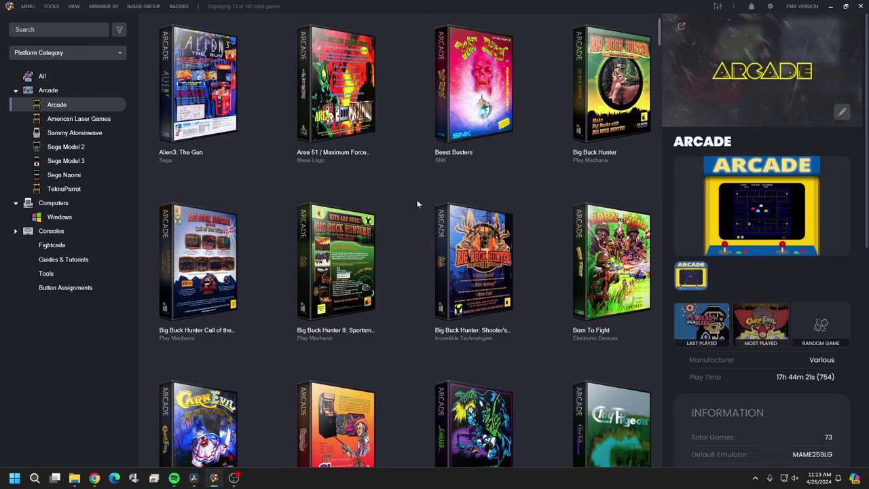
Step: View the American Laser Games titles and, within the expanded Consoles category, the WoW Action Max titles
{"action": "left_click", "coordinate": [102, 119]}
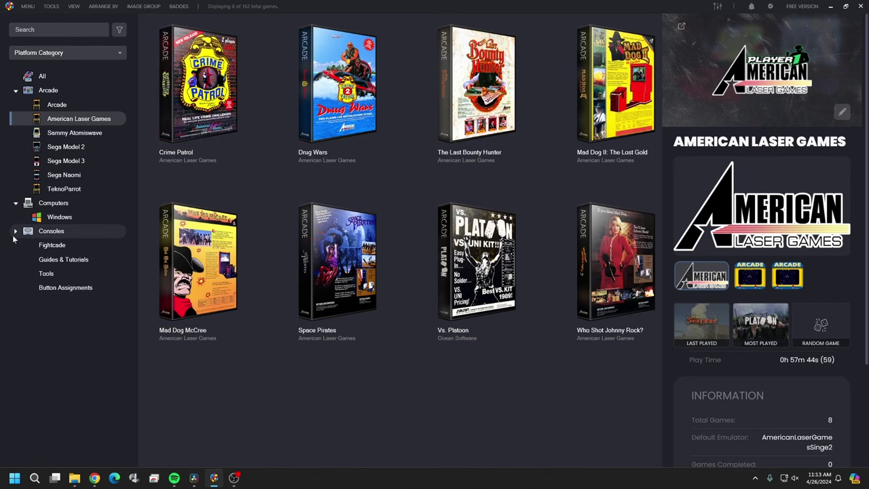
{"action": "left_click", "coordinate": [13, 235]}
{"action": "left_click", "coordinate": [15, 231]}
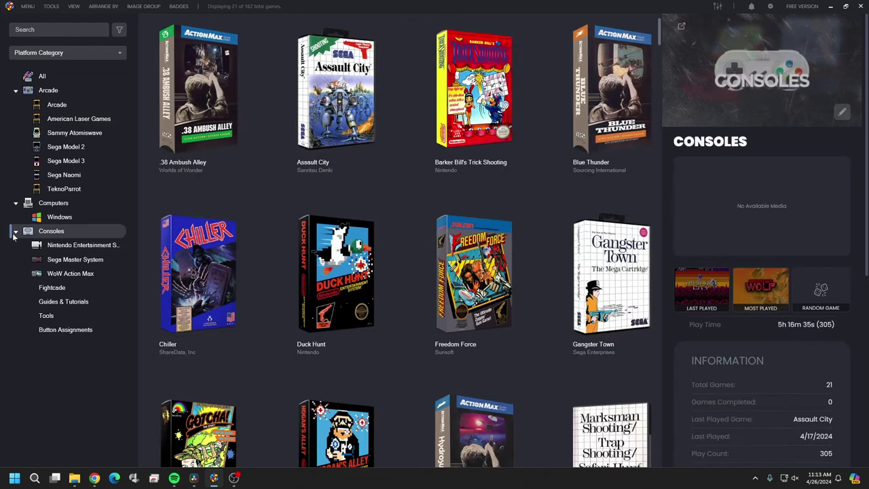
{"action": "left_click", "coordinate": [63, 274]}
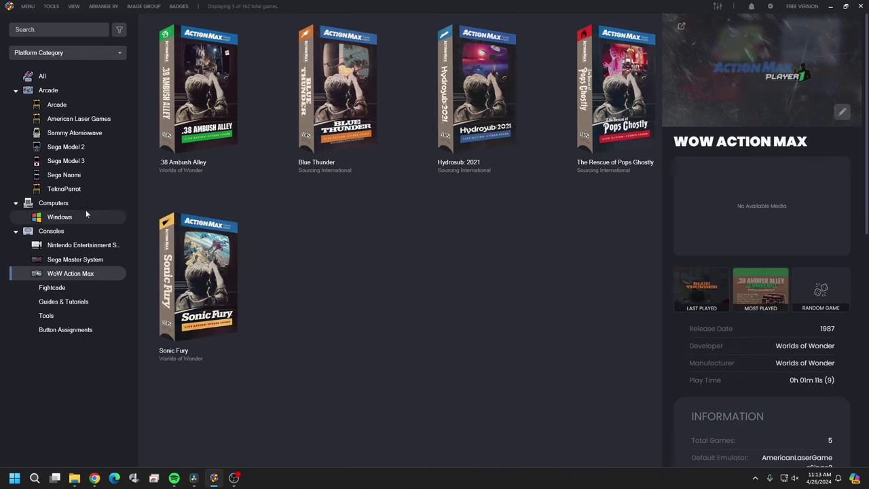
Step: View the game lists of the Sega Model 3, Sega Model 2 and Sammy Atomiswave platforms
{"action": "left_click", "coordinate": [87, 161]}
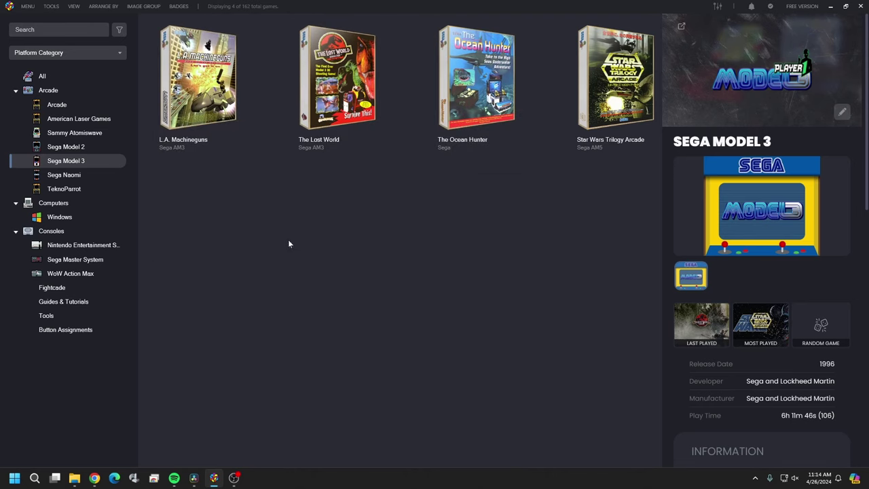
{"action": "left_click", "coordinate": [92, 151]}
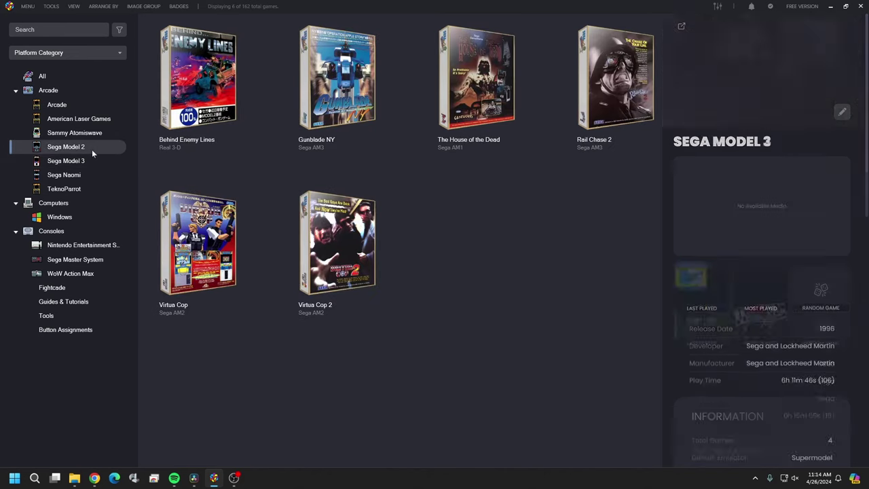
{"action": "left_click", "coordinate": [89, 133]}
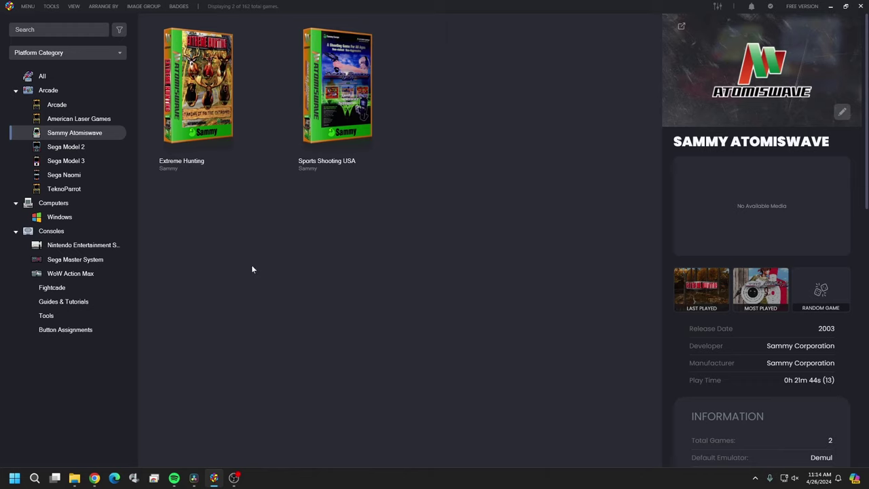
Step: Compare the game lists of the Nintendo Entertainment System and Sega Master System platforms, finishing on Sega Master System
{"action": "left_click", "coordinate": [97, 239]}
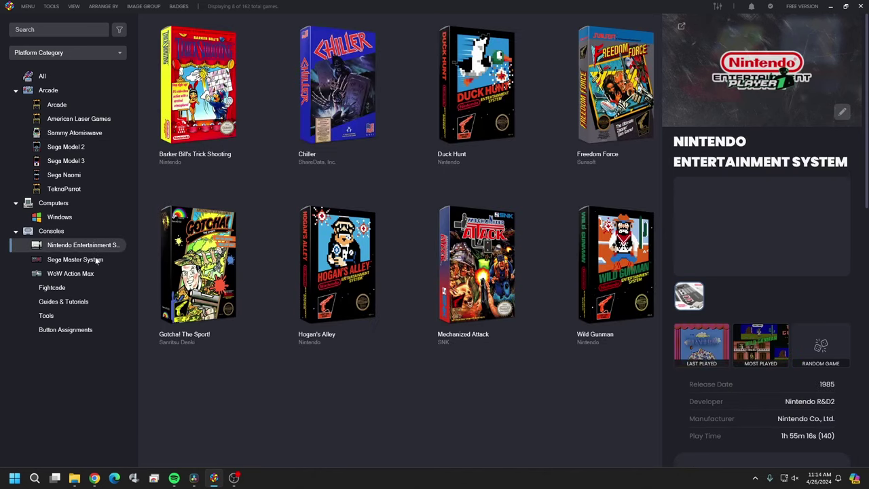
{"action": "left_click", "coordinate": [100, 260]}
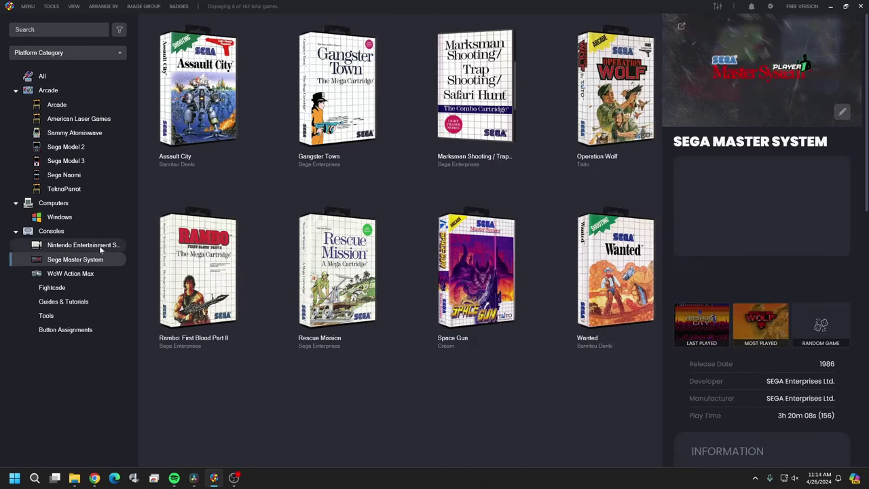
{"action": "left_click", "coordinate": [102, 246]}
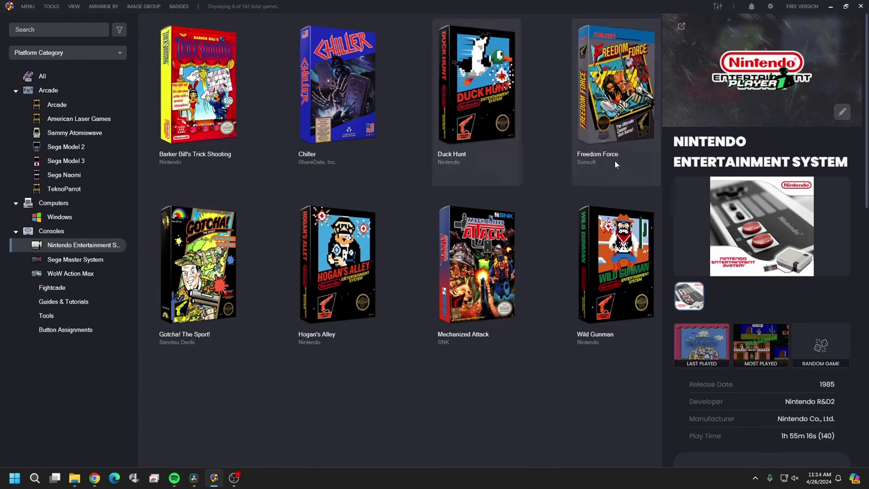
{"action": "left_click", "coordinate": [93, 261]}
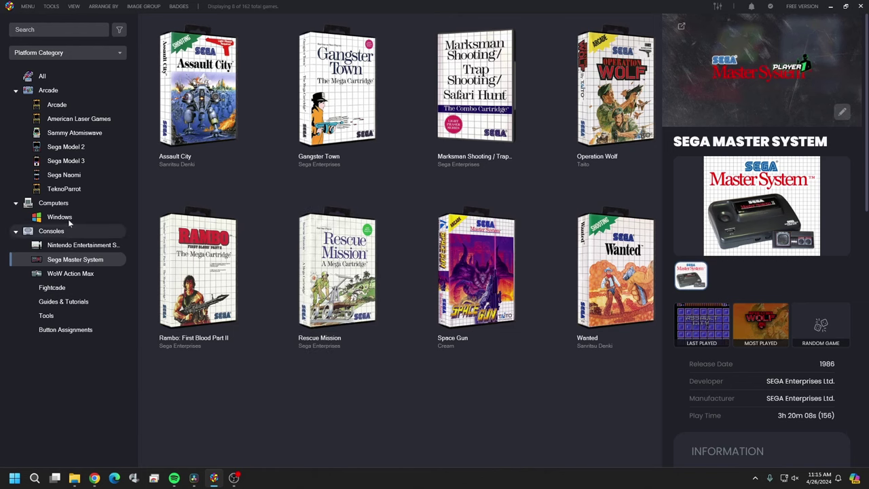
Step: View the TeknoParrot games and the Windows platform under Computers
{"action": "left_click", "coordinate": [69, 190]}
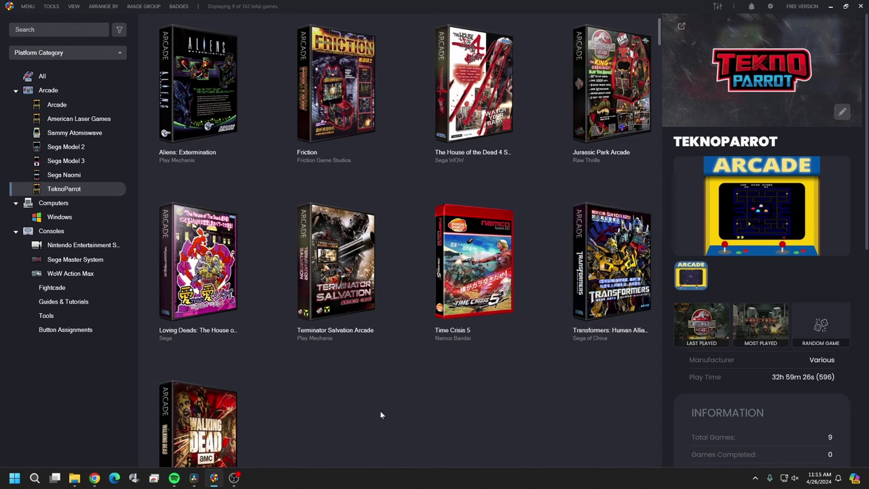
{"action": "left_click", "coordinate": [61, 203]}
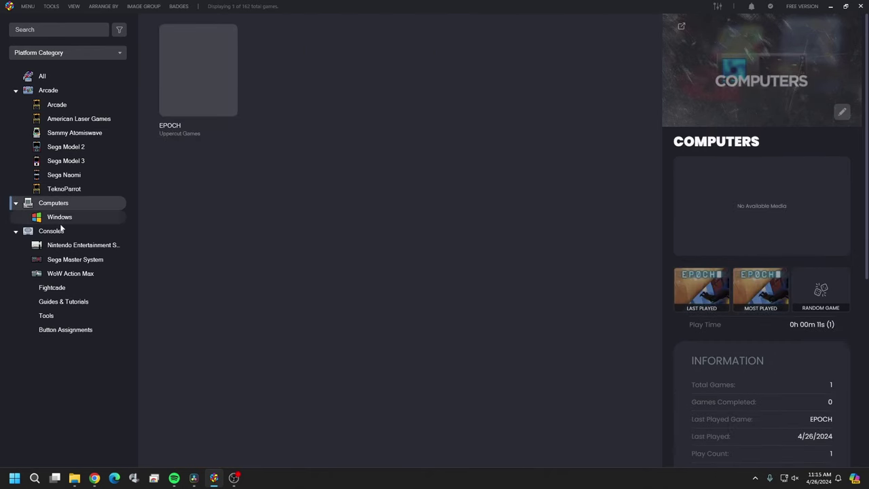
{"action": "left_click", "coordinate": [61, 217]}
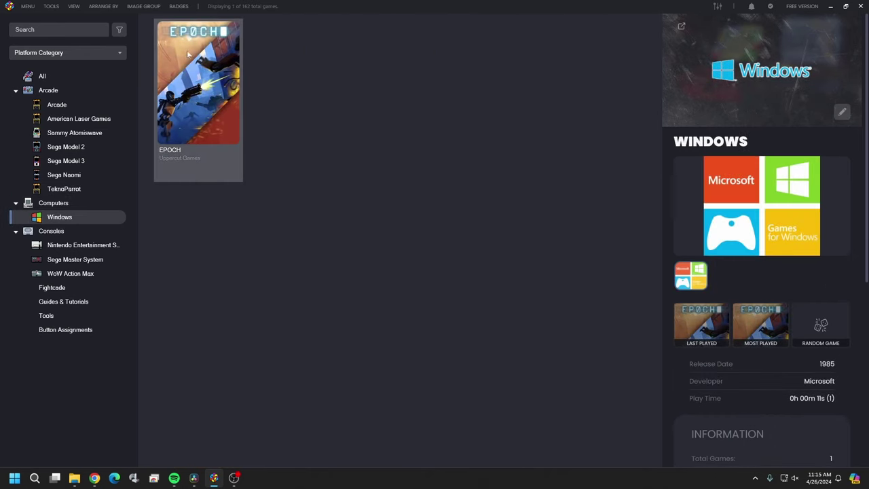
Step: Inspect the Additional Apps settings in the EPOCH game's metadata editor and close the editor
{"action": "right_click", "coordinate": [211, 103]}
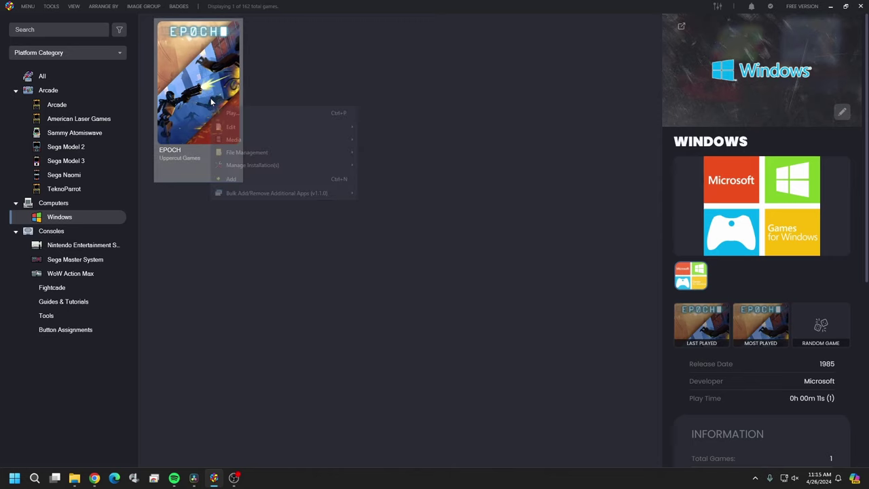
{"action": "mouse_move", "coordinate": [327, 145]}
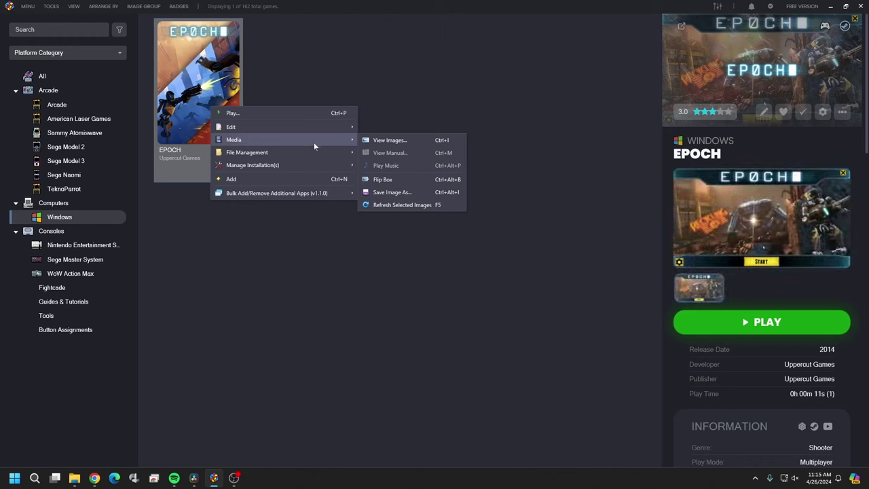
{"action": "mouse_move", "coordinate": [319, 156]}
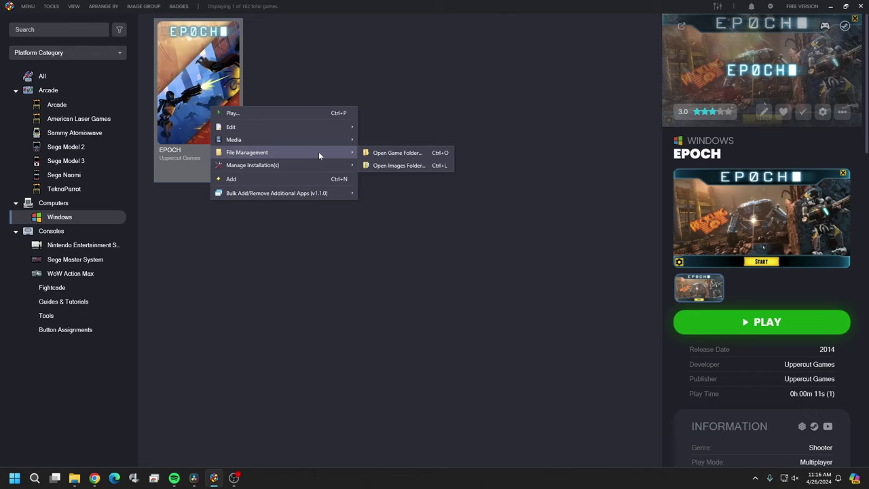
{"action": "mouse_move", "coordinate": [321, 122]}
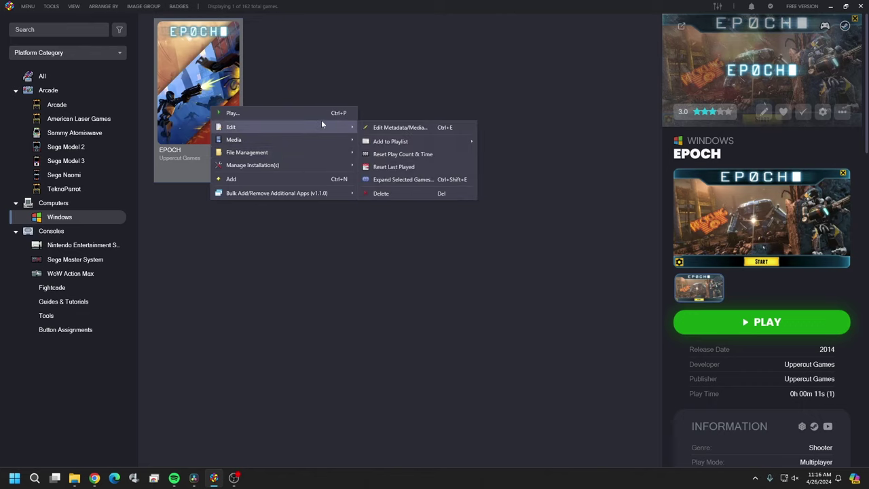
{"action": "left_click", "coordinate": [426, 128]}
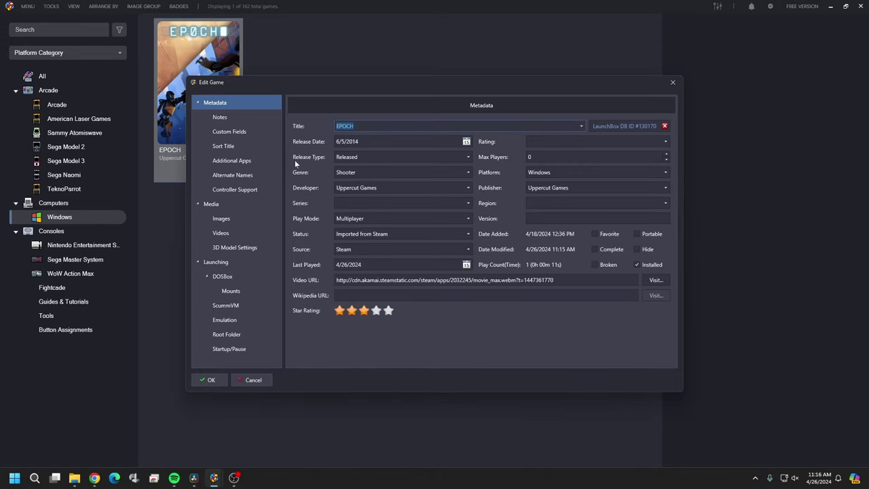
{"action": "left_click", "coordinate": [249, 161]}
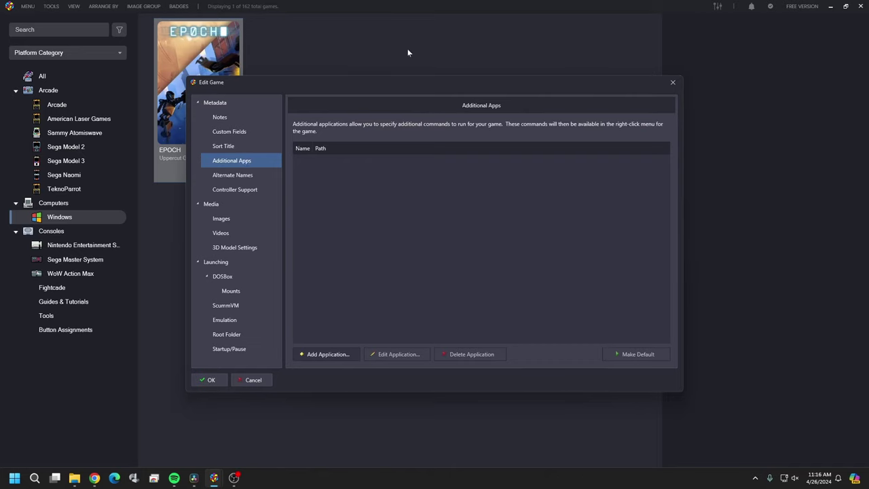
{"action": "left_click", "coordinate": [672, 82]}
Step: Switch to File Explorer and open the Scripts folder inside URUnleashed on the HDD (D:) drive
{"action": "mouse_move", "coordinate": [76, 481]}
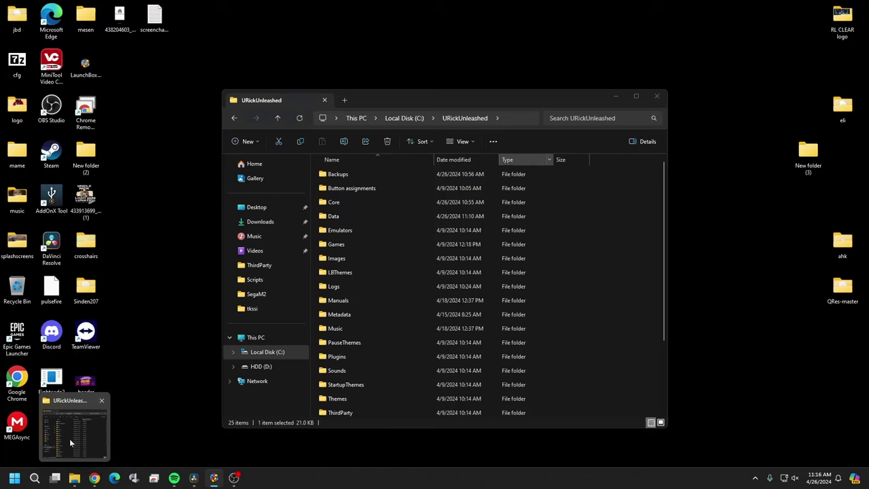
{"action": "left_click", "coordinate": [70, 438]}
{"action": "left_click", "coordinate": [272, 352]}
{"action": "left_click", "coordinate": [262, 366]}
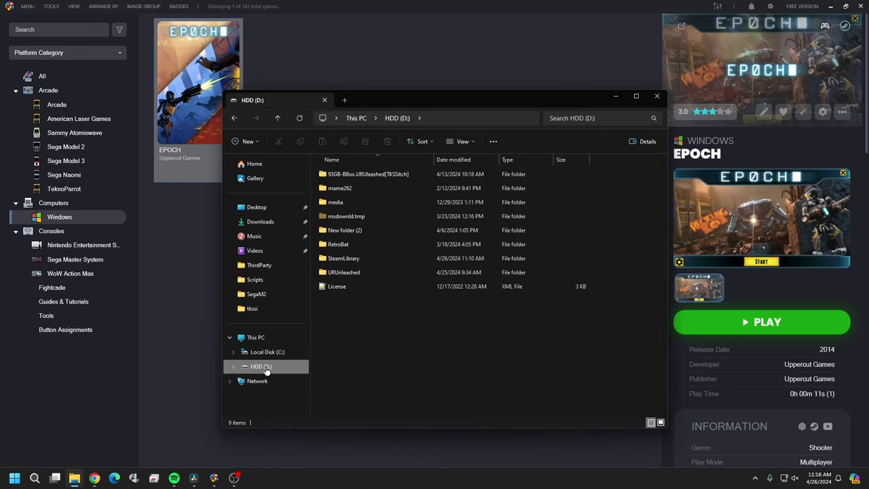
{"action": "double_click", "coordinate": [353, 274]}
{"action": "scroll", "coordinate": [356, 236], "scroll_direction": "down", "scroll_amount": 2}
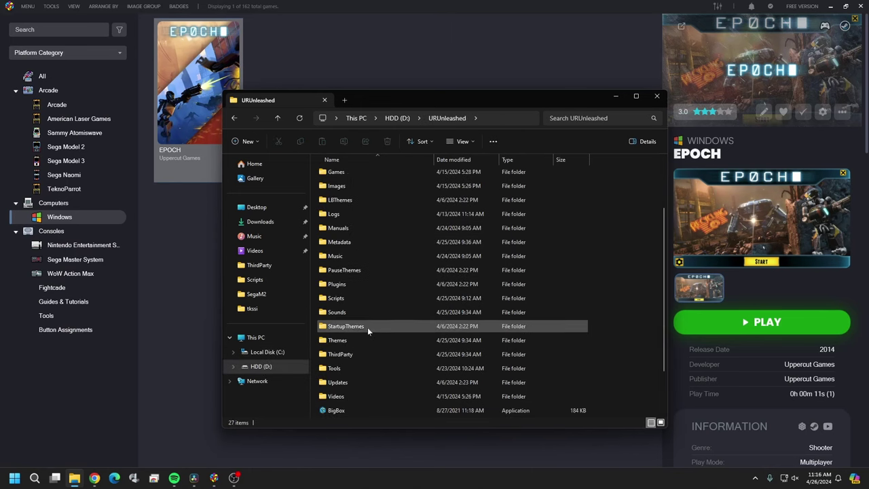
{"action": "left_click", "coordinate": [342, 300]}
{"action": "double_click", "coordinate": [342, 303]}
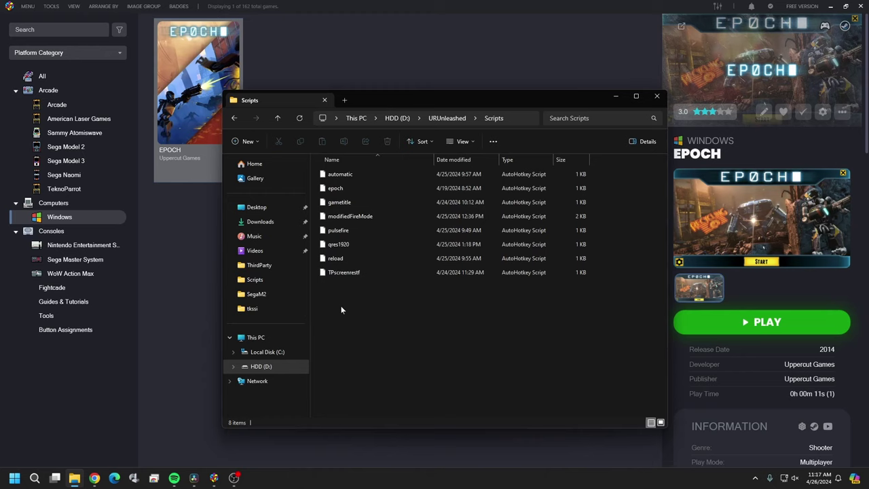
Step: Create a new Microsoft Word document in the Scripts folder, keeping its default name
{"action": "right_click", "coordinate": [351, 188]}
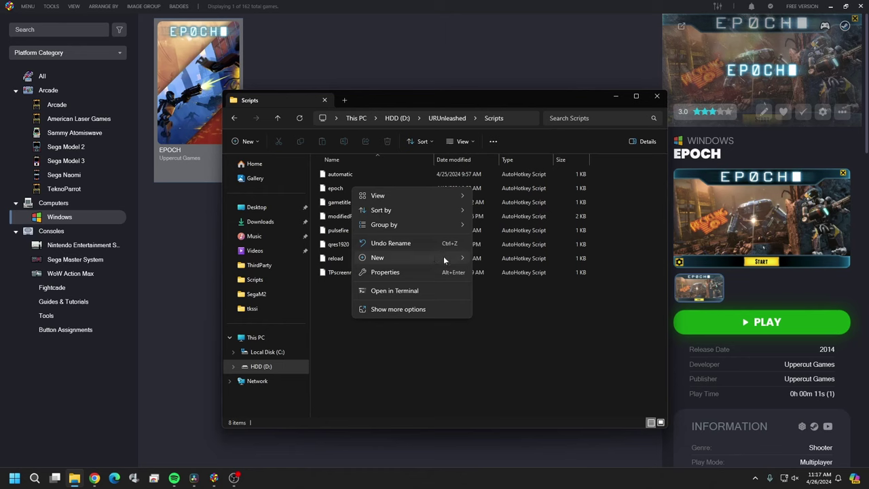
{"action": "mouse_move", "coordinate": [445, 258]}
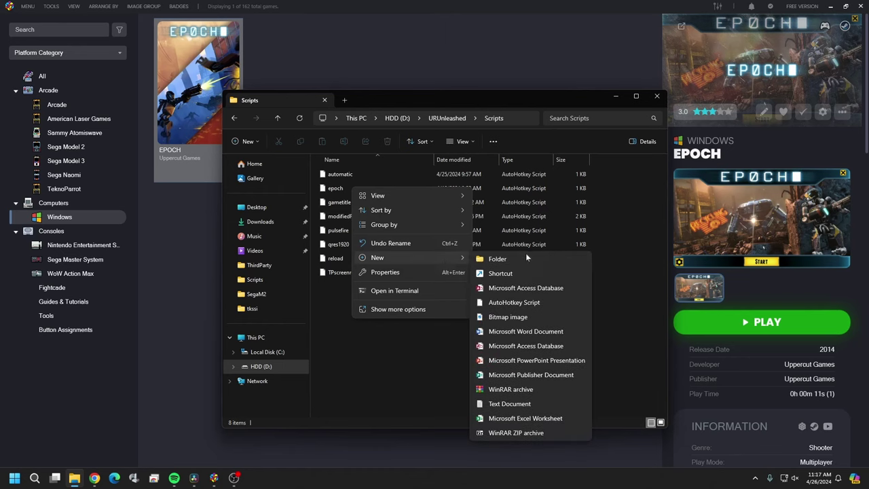
{"action": "left_click", "coordinate": [513, 331]}
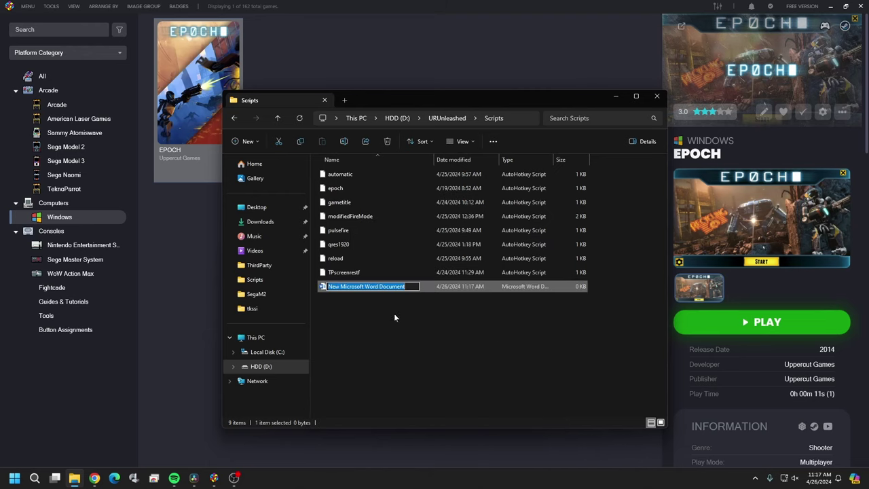
{"action": "left_click", "coordinate": [395, 313]}
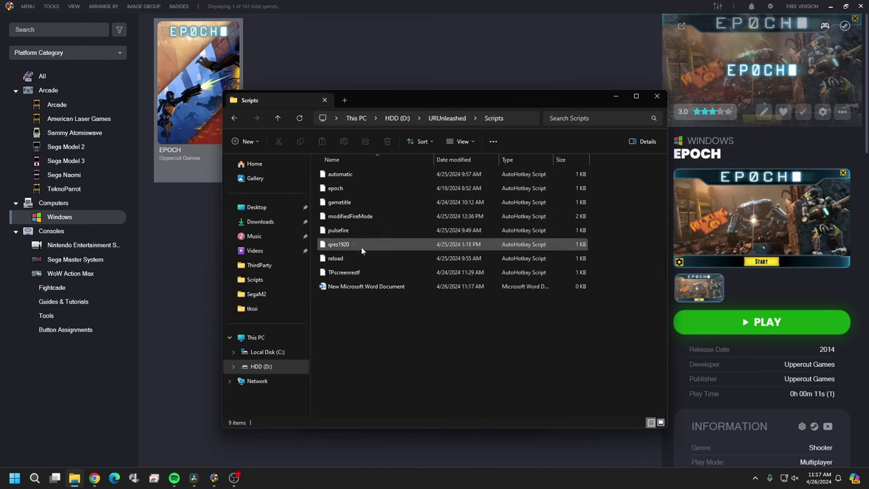
Step: Open the epoch AutoHotkey script in Notepad just once, review its key mappings and exit routine, and close it
{"action": "double_click", "coordinate": [369, 184]}
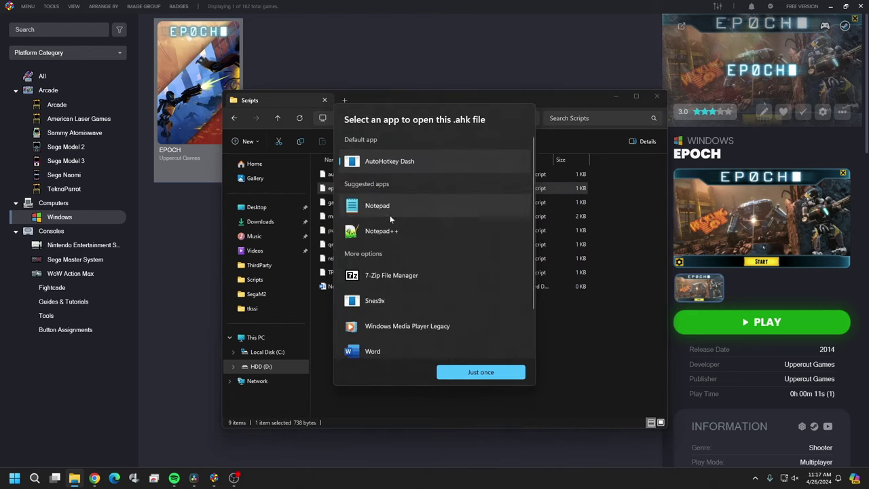
{"action": "left_click", "coordinate": [390, 212]}
{"action": "left_click", "coordinate": [493, 371]}
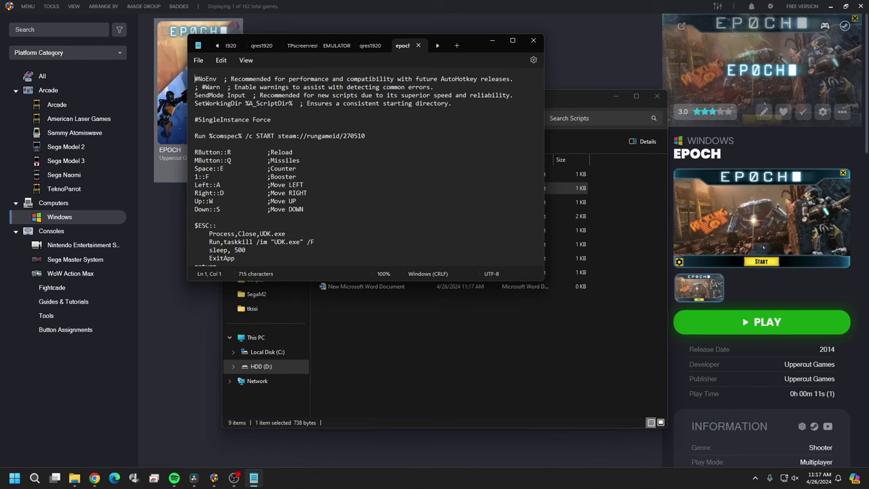
{"action": "scroll", "coordinate": [377, 129], "scroll_direction": "down", "scroll_amount": 1}
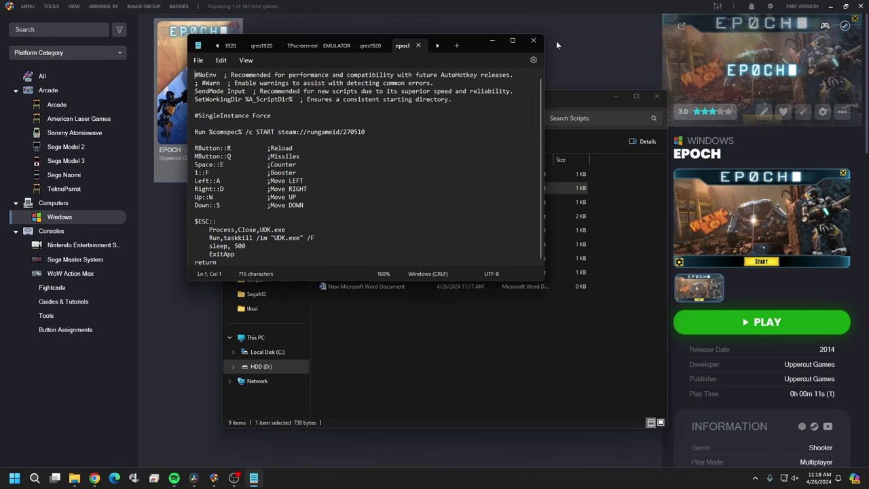
{"action": "left_click", "coordinate": [534, 40]}
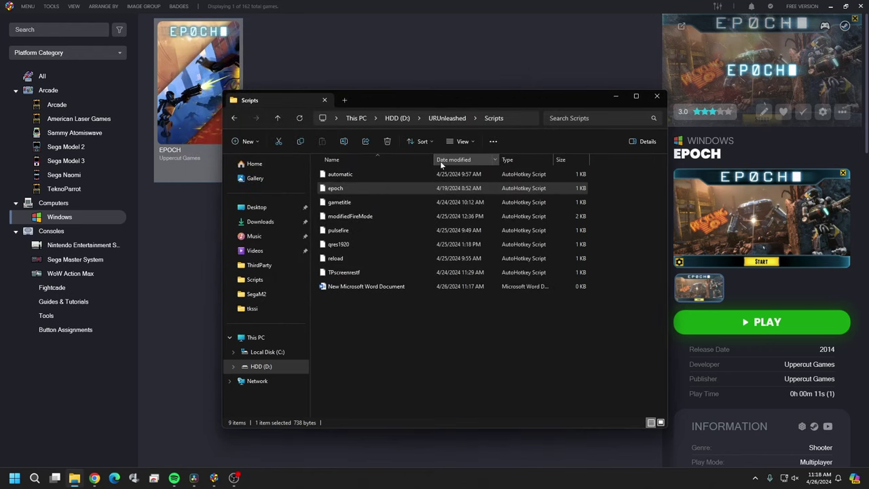
Step: Copy the full path of the epoch AutoHotkey script in the Scripts folder and return to LaunchBox
{"action": "right_click", "coordinate": [371, 189]}
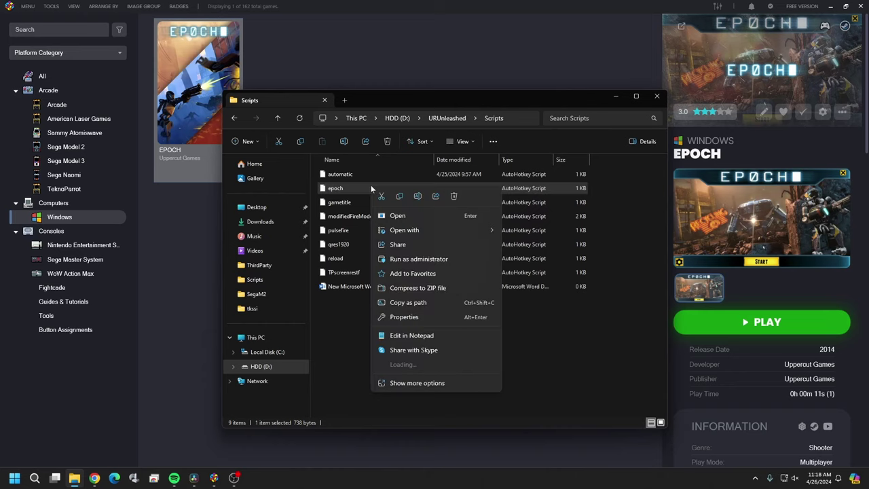
{"action": "left_click", "coordinate": [411, 302]}
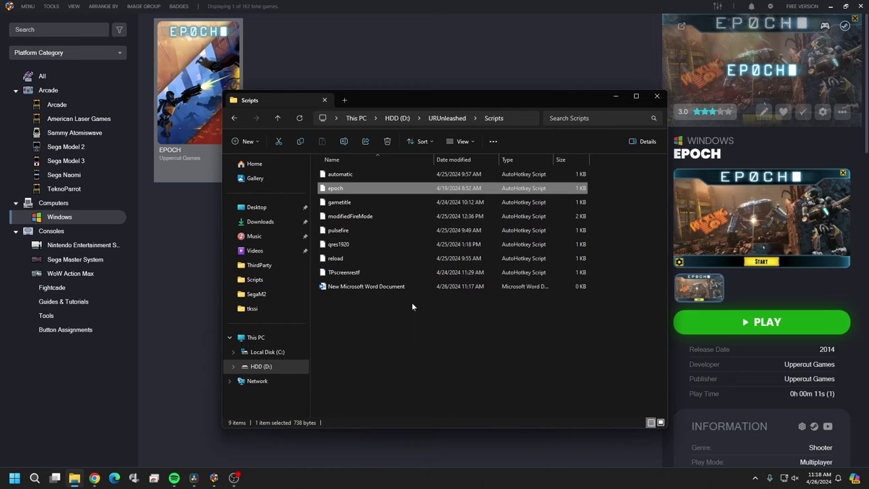
{"action": "left_click", "coordinate": [615, 96]}
Step: Open the EPOCH game's metadata editor and start a new additional application named "epoch control"
{"action": "right_click", "coordinate": [201, 76]}
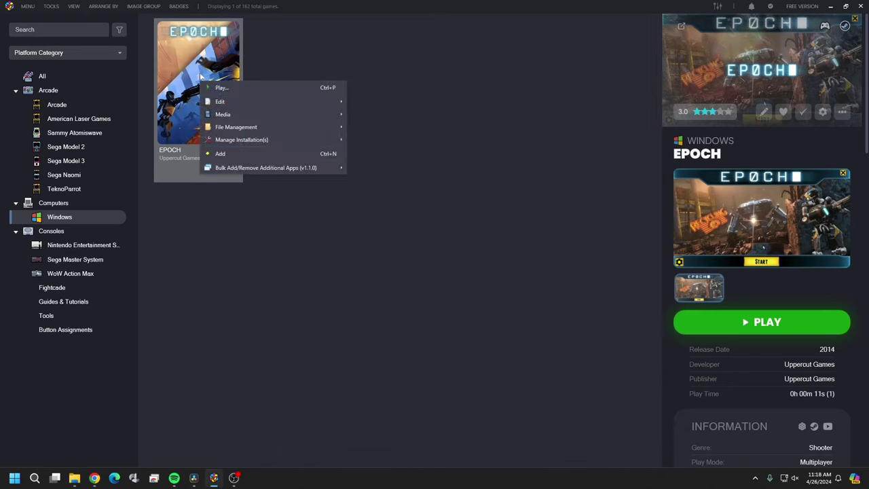
{"action": "mouse_move", "coordinate": [321, 101]}
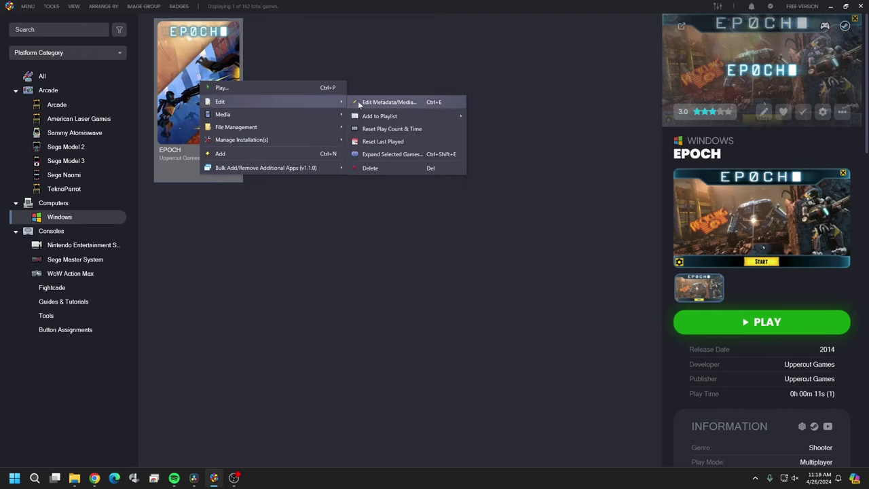
{"action": "left_click", "coordinate": [358, 103]}
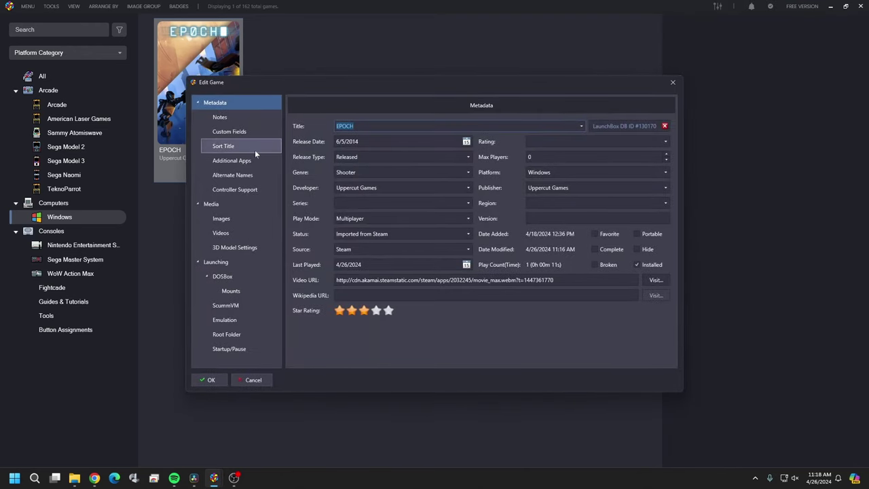
{"action": "left_click", "coordinate": [253, 160]}
{"action": "left_click", "coordinate": [324, 354]}
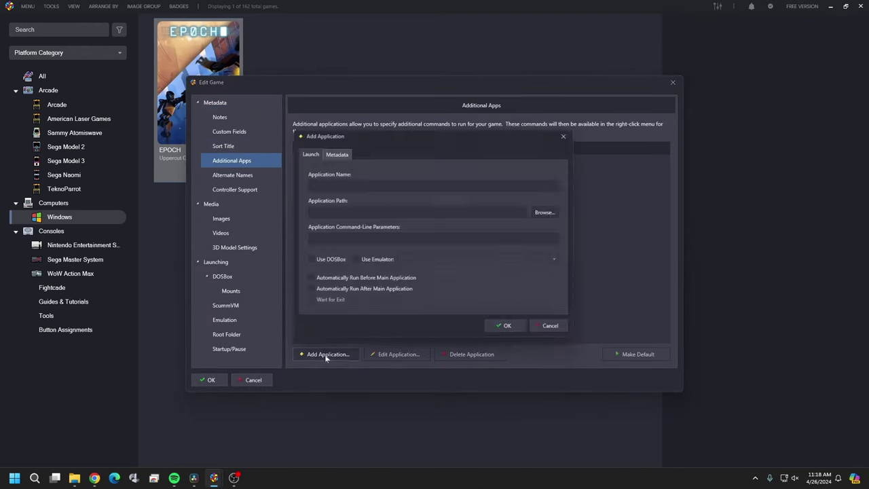
{"action": "left_click", "coordinate": [447, 184]}
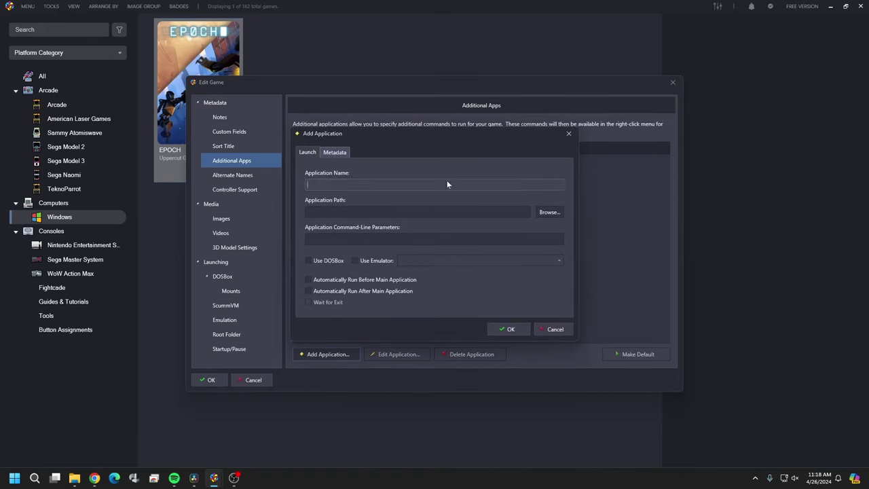
{"action": "type", "text": "epoch control"}
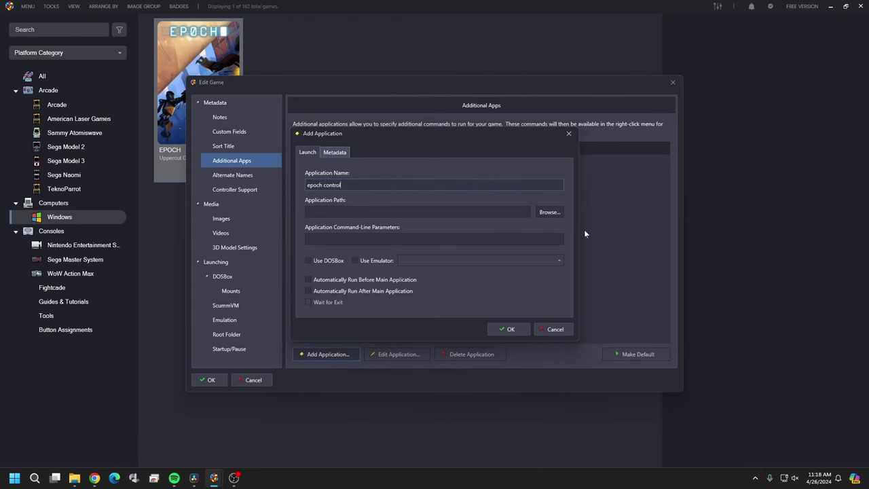
Step: Set the application path to the AutoHotkey application in URickUnleashed\ThirdParty\AutoHotkey on Local Disk (C:)
{"action": "left_click", "coordinate": [558, 213]}
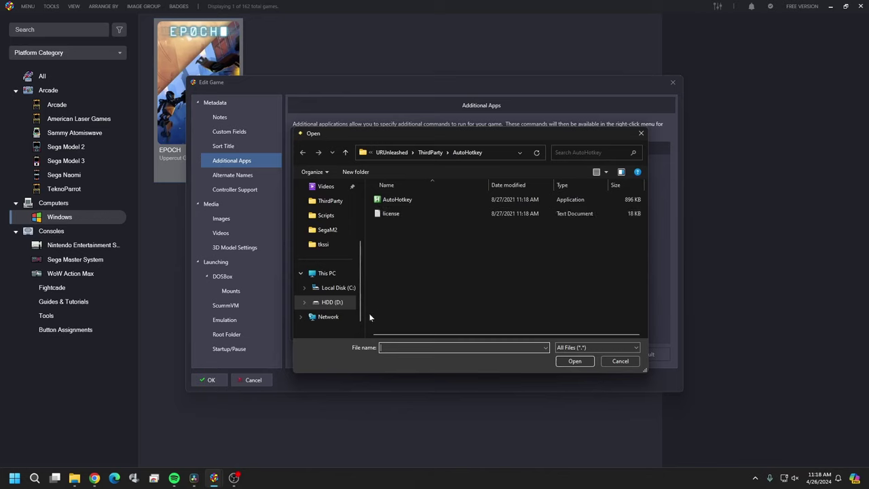
{"action": "left_click", "coordinate": [329, 288]}
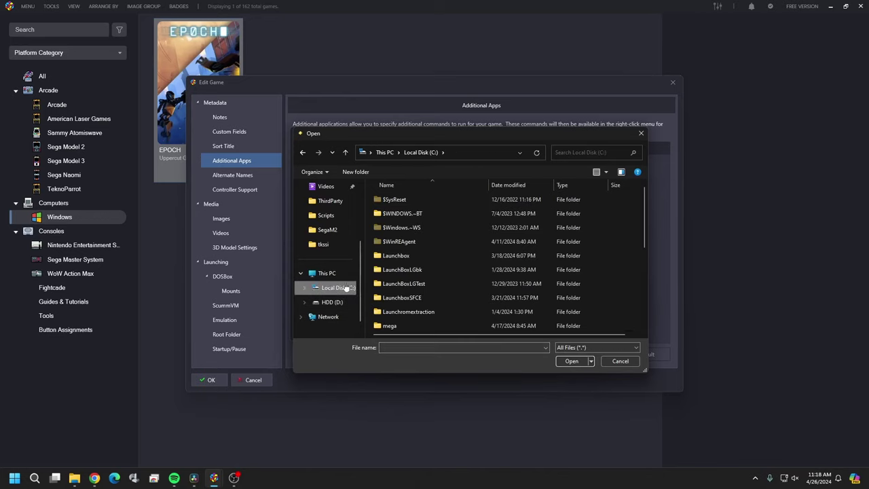
{"action": "scroll", "coordinate": [457, 237], "scroll_direction": "down", "scroll_amount": 5}
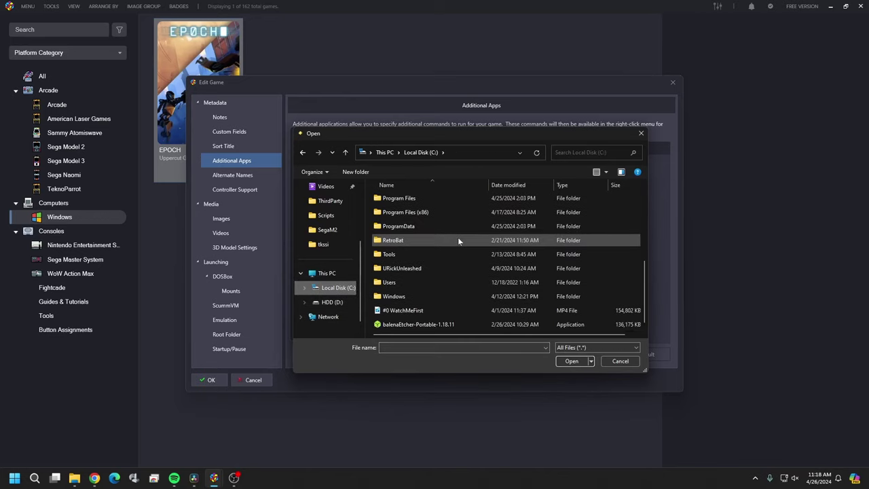
{"action": "double_click", "coordinate": [410, 268]}
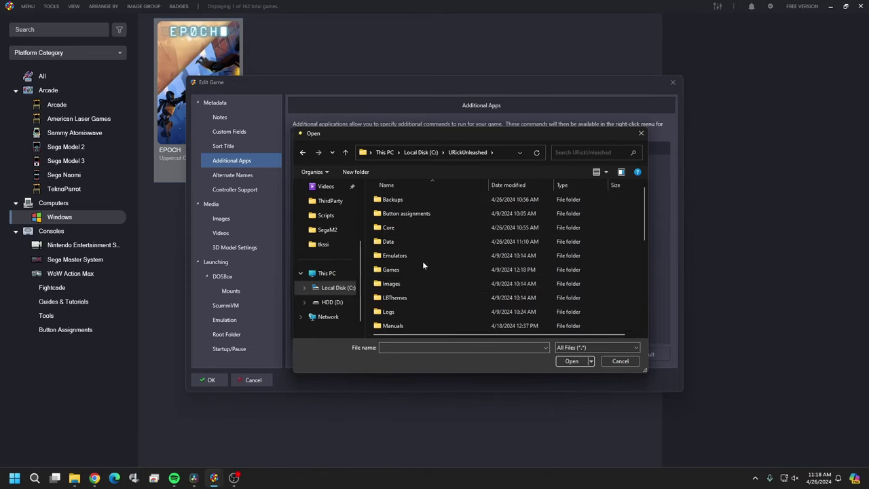
{"action": "scroll", "coordinate": [422, 259], "scroll_direction": "down", "scroll_amount": 4}
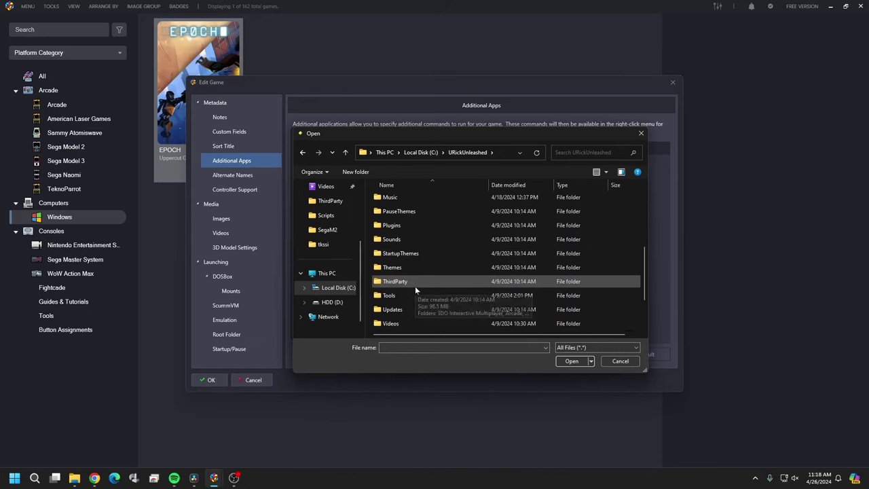
{"action": "double_click", "coordinate": [416, 287]}
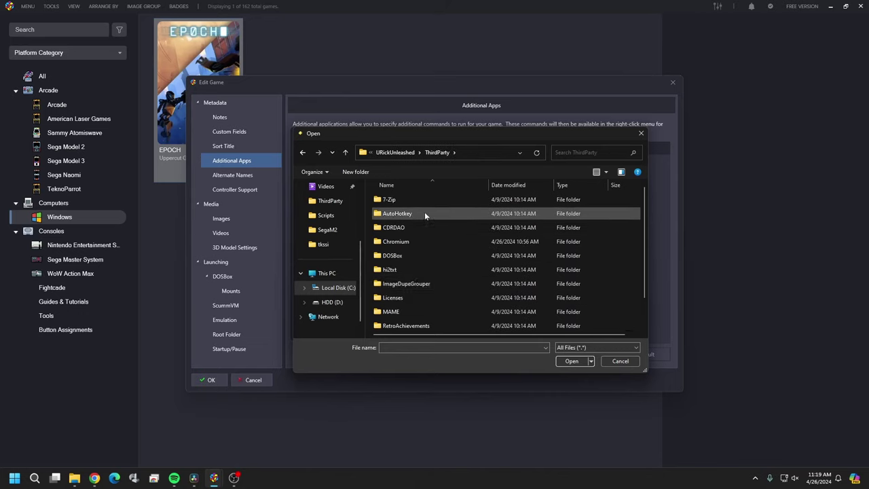
{"action": "double_click", "coordinate": [425, 213]}
{"action": "left_click", "coordinate": [410, 198]}
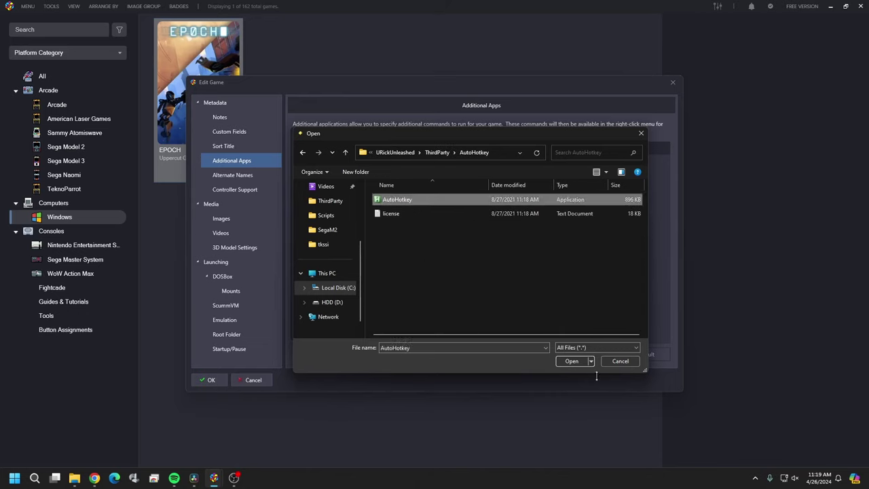
{"action": "left_click", "coordinate": [571, 361]}
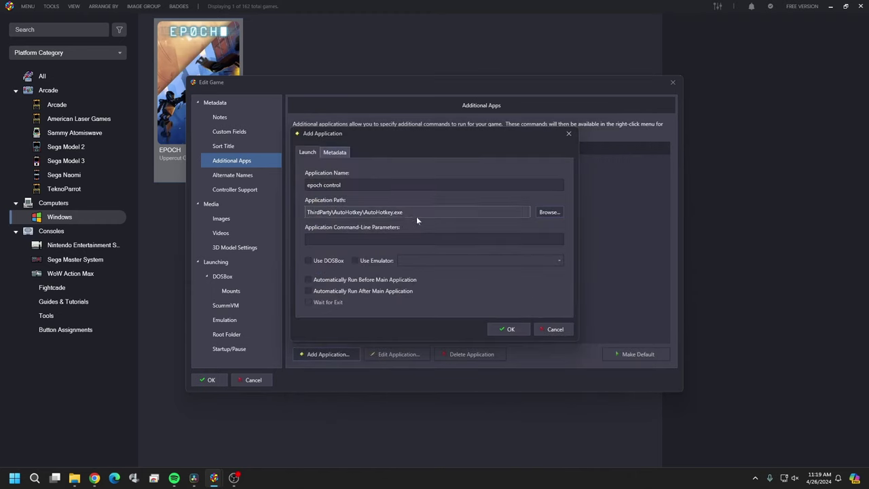
Step: Paste the copied script path "D:\URUnleashed\Scripts\epoch.ahk" as the application's command-line parameters
{"action": "left_click", "coordinate": [416, 238]}
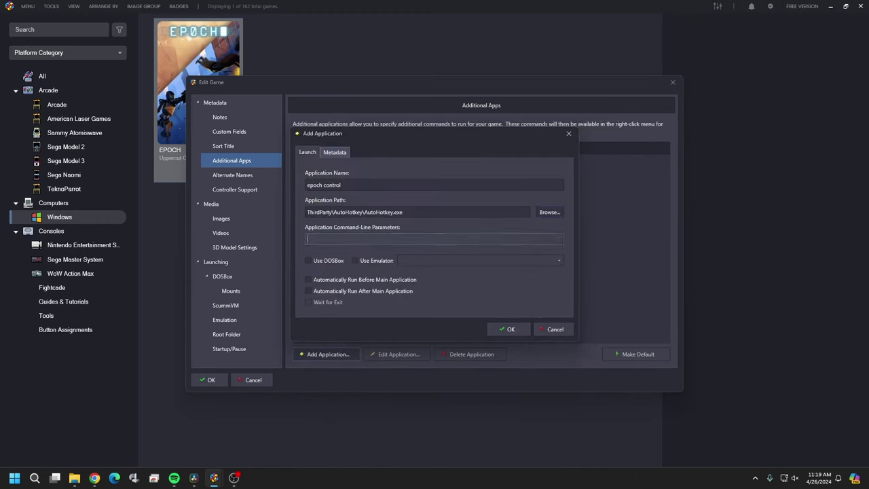
{"action": "right_click", "coordinate": [331, 241]}
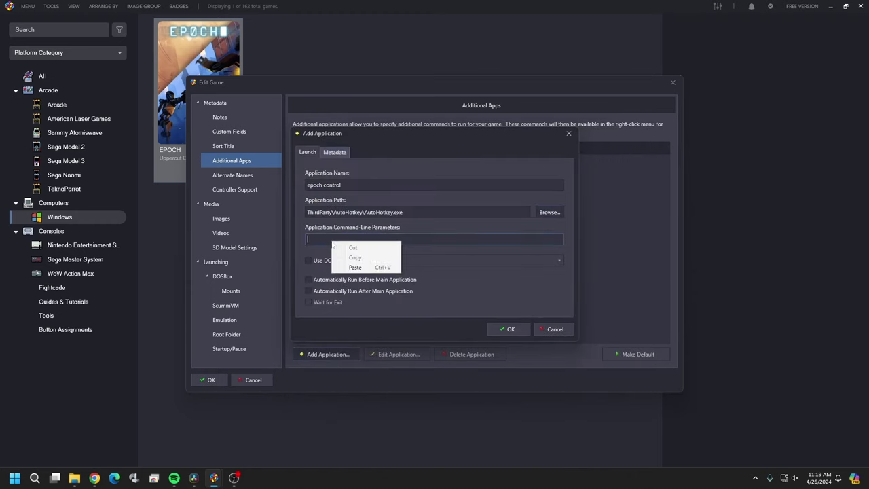
{"action": "left_click", "coordinate": [351, 267]}
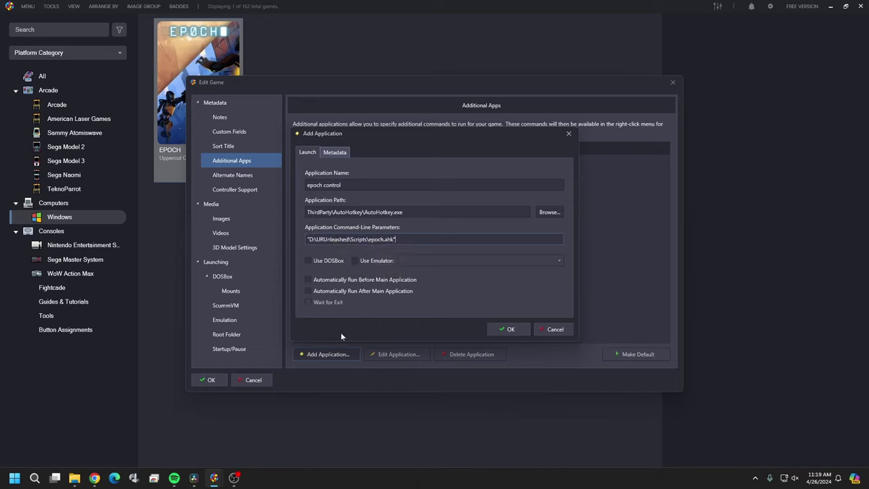
Step: Make epoch control run automatically before the main application and save the EPOCH game's settings
{"action": "left_click", "coordinate": [308, 280]}
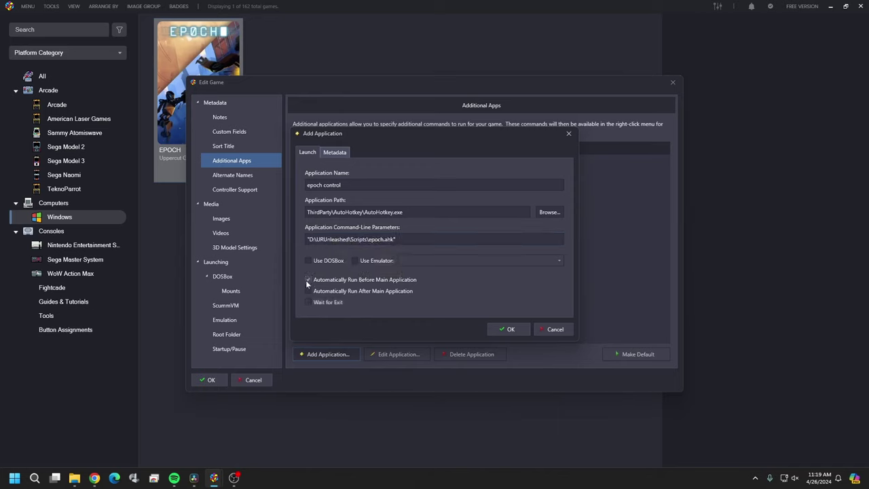
{"action": "left_click", "coordinate": [509, 329]}
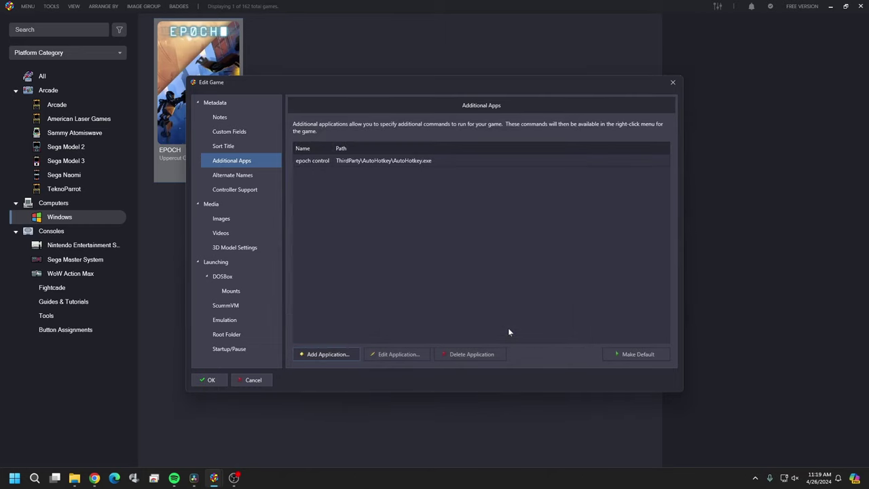
{"action": "left_click", "coordinate": [209, 380]}
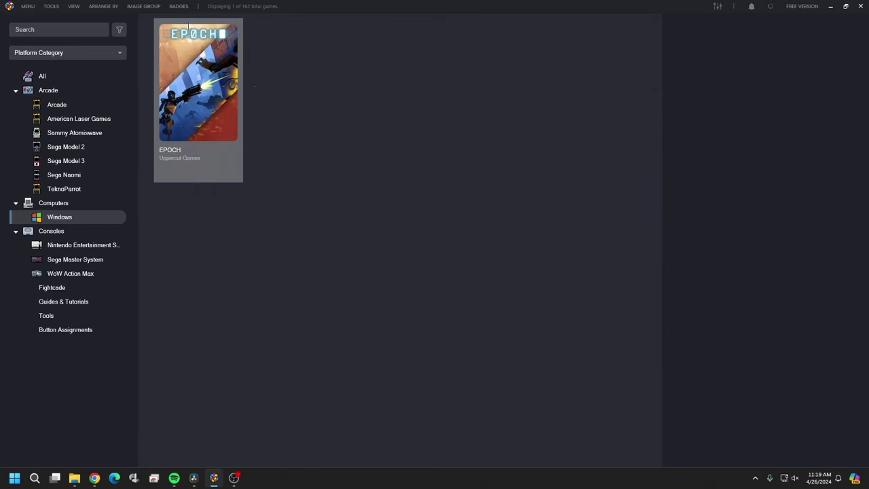
{"action": "left_click", "coordinate": [191, 75]}
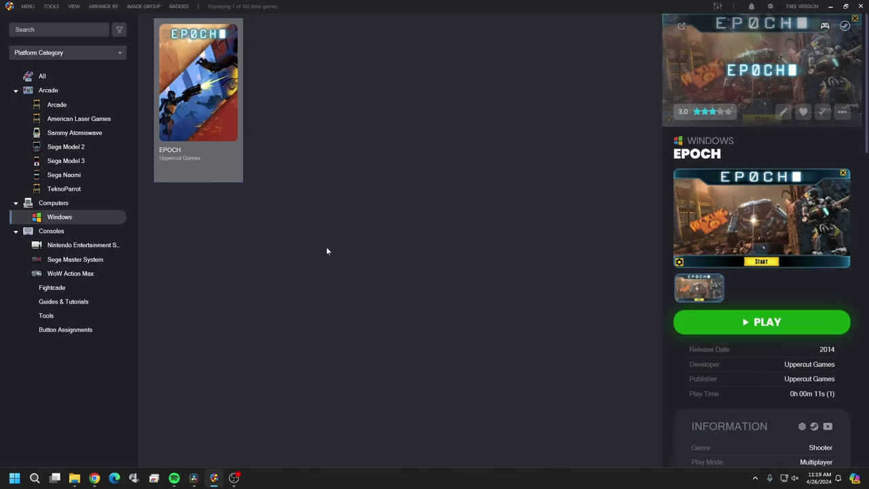
Step: Open the Arcade category and browse its game collection from the first titles through to the end of the list
{"action": "left_click", "coordinate": [185, 451]}
{"action": "left_click", "coordinate": [103, 93]}
{"action": "scroll", "coordinate": [356, 151], "scroll_direction": "down", "scroll_amount": 2}
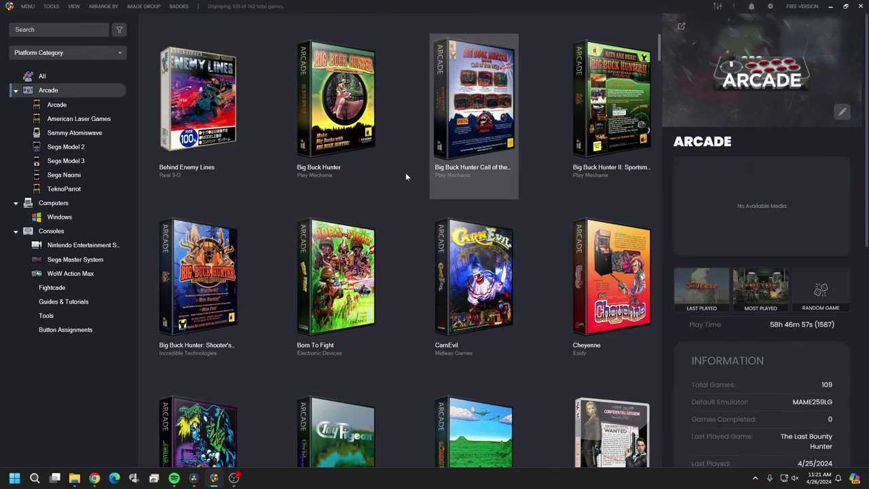
{"action": "scroll", "coordinate": [405, 175], "scroll_direction": "down", "scroll_amount": 3}
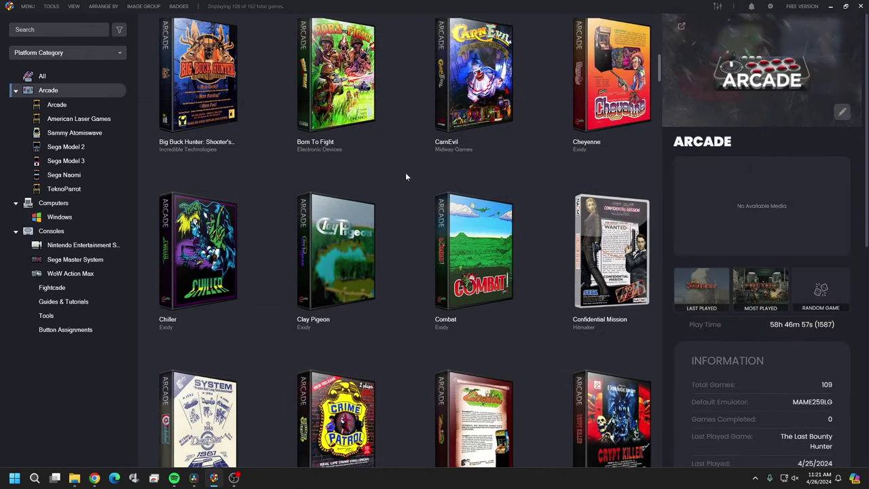
{"action": "scroll", "coordinate": [406, 176], "scroll_direction": "down", "scroll_amount": 4}
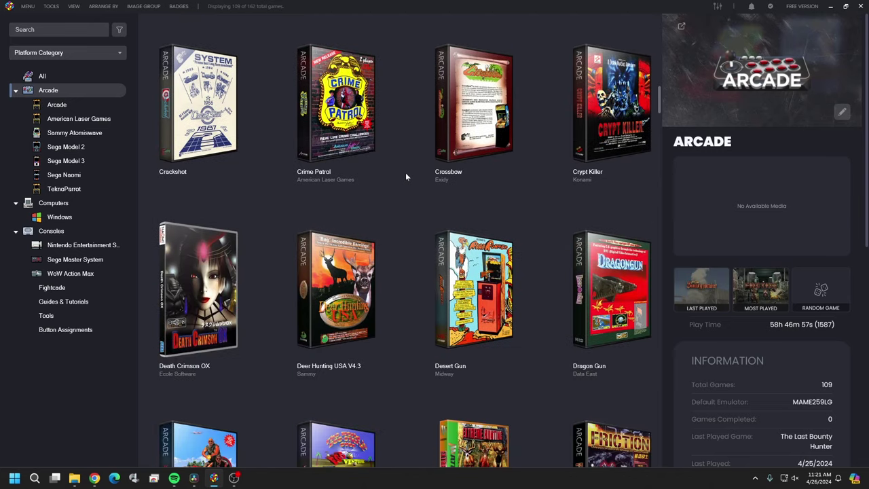
{"action": "scroll", "coordinate": [405, 176], "scroll_direction": "down", "scroll_amount": 6}
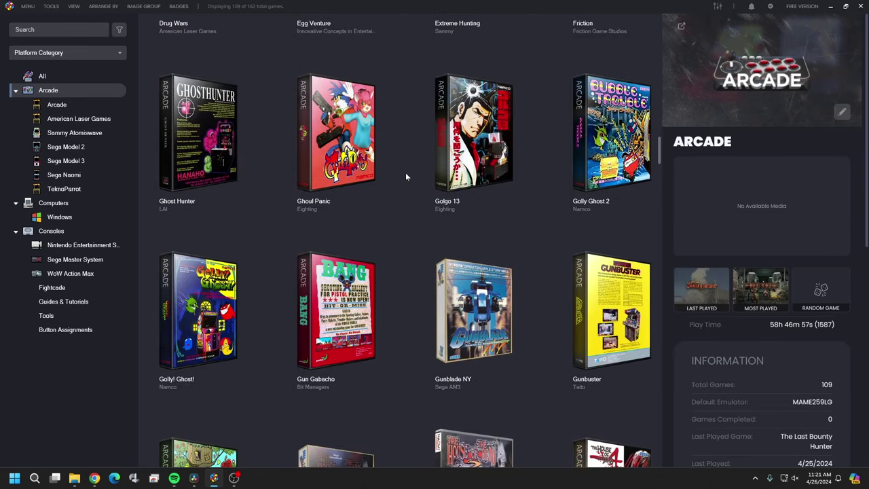
{"action": "scroll", "coordinate": [405, 175], "scroll_direction": "down", "scroll_amount": 4}
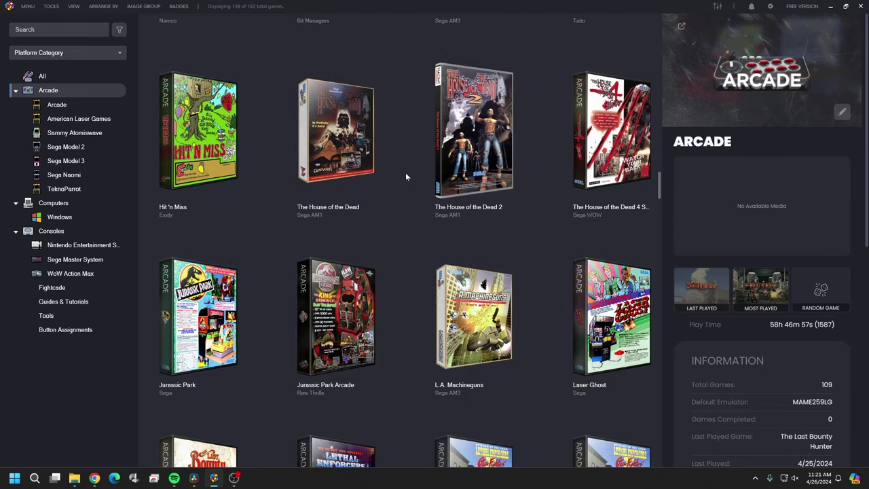
{"action": "scroll", "coordinate": [406, 176], "scroll_direction": "down", "scroll_amount": 2}
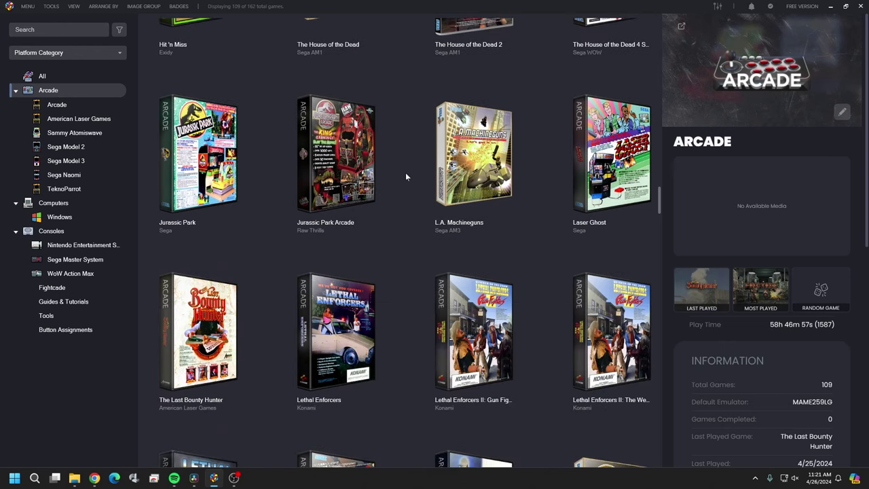
{"action": "scroll", "coordinate": [405, 177], "scroll_direction": "down", "scroll_amount": 2}
{"action": "scroll", "coordinate": [405, 176], "scroll_direction": "down", "scroll_amount": 4}
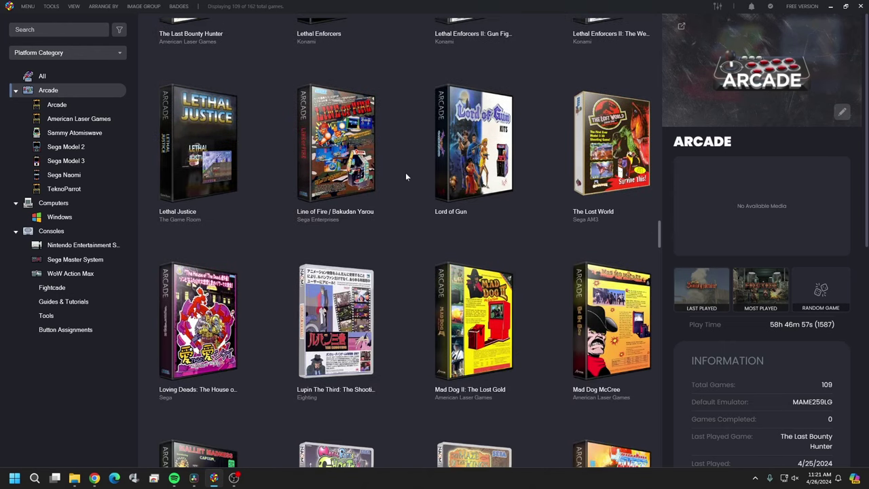
{"action": "scroll", "coordinate": [406, 176], "scroll_direction": "down", "scroll_amount": 2}
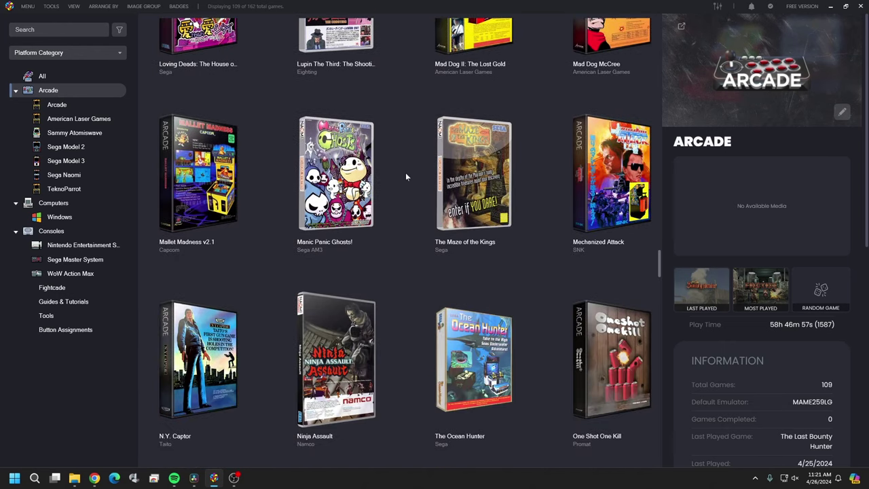
{"action": "scroll", "coordinate": [406, 176], "scroll_direction": "down", "scroll_amount": 2}
{"action": "scroll", "coordinate": [406, 177], "scroll_direction": "down", "scroll_amount": 2}
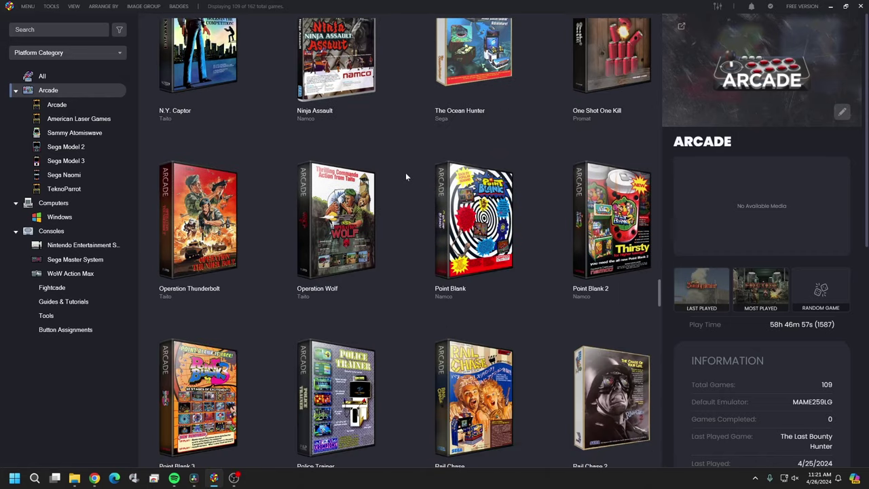
{"action": "scroll", "coordinate": [405, 177], "scroll_direction": "down", "scroll_amount": 2}
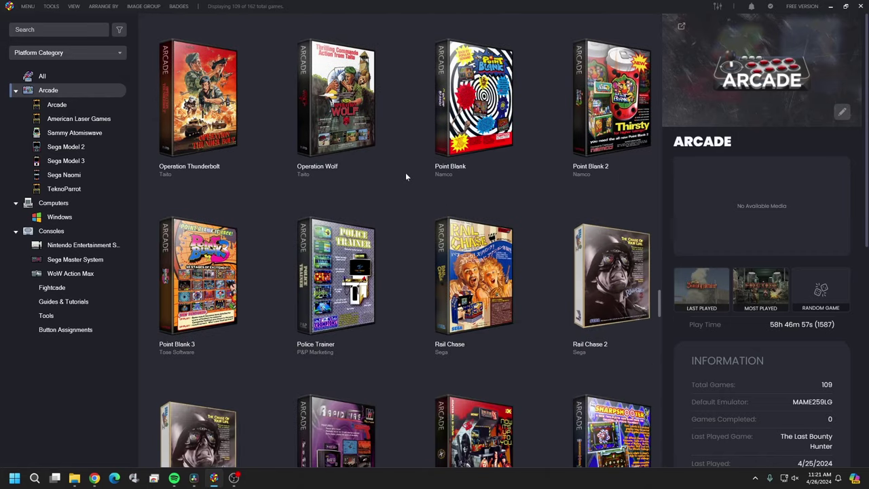
{"action": "scroll", "coordinate": [406, 176], "scroll_direction": "down", "scroll_amount": 2}
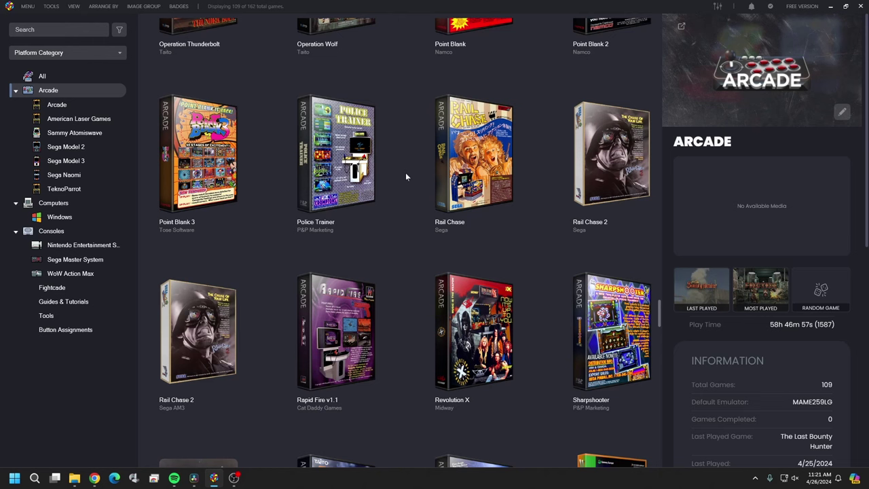
{"action": "scroll", "coordinate": [405, 177], "scroll_direction": "down", "scroll_amount": 5}
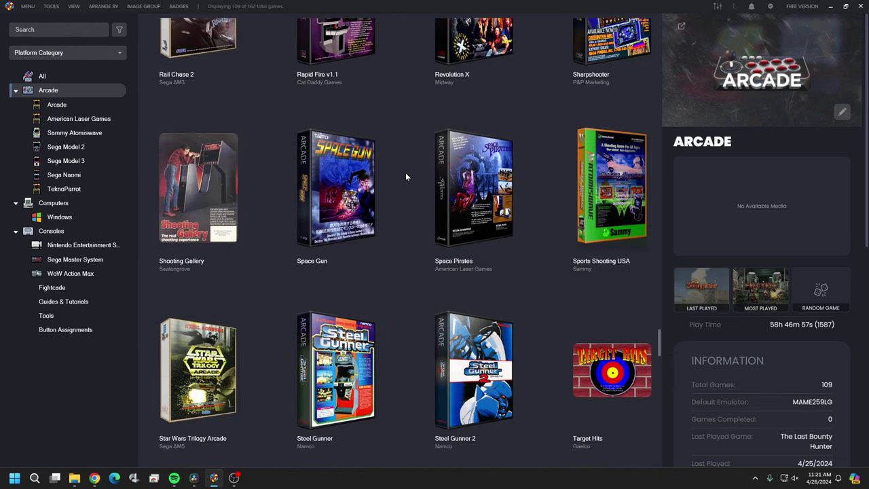
{"action": "scroll", "coordinate": [406, 177], "scroll_direction": "down", "scroll_amount": 2}
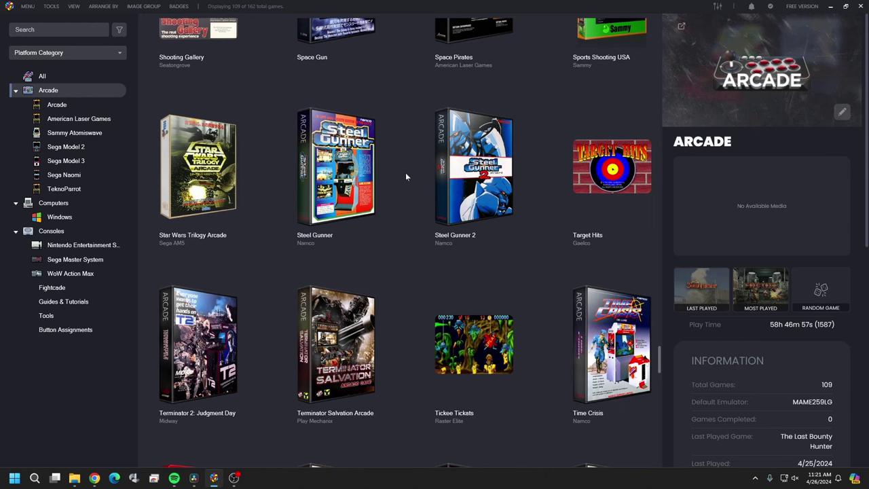
{"action": "scroll", "coordinate": [405, 177], "scroll_direction": "down", "scroll_amount": 10}
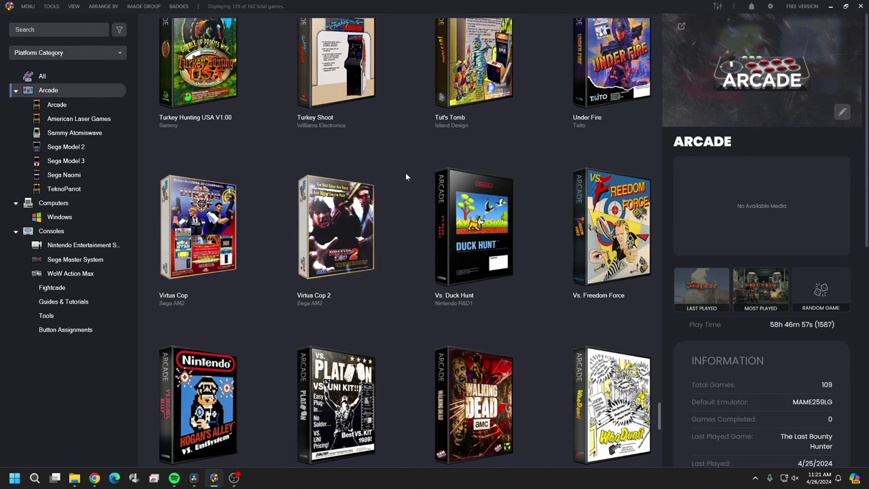
{"action": "scroll", "coordinate": [405, 177], "scroll_direction": "down", "scroll_amount": 3}
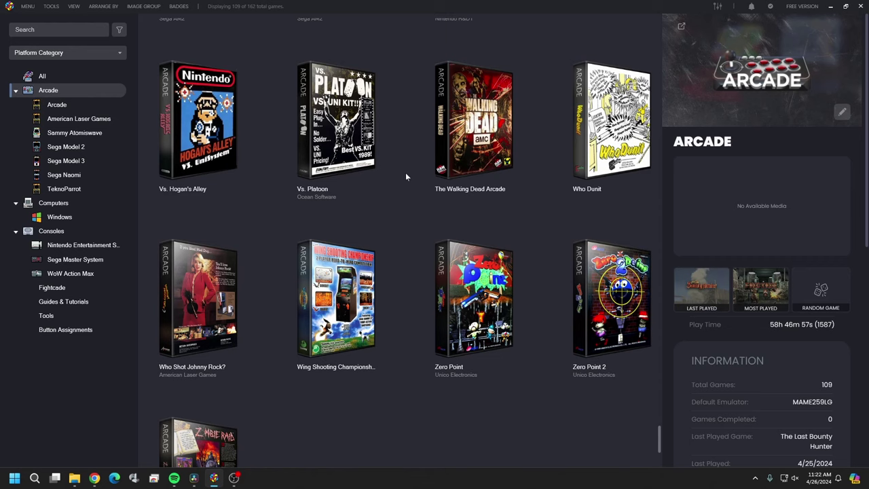
{"action": "scroll", "coordinate": [405, 172], "scroll_direction": "down", "scroll_amount": 2}
Step: Review the Arcade games in reverse order, from the end of the list back to Death Crimson OX
{"action": "scroll", "coordinate": [406, 172], "scroll_direction": "up", "scroll_amount": 5}
{"action": "scroll", "coordinate": [405, 175], "scroll_direction": "up", "scroll_amount": 10}
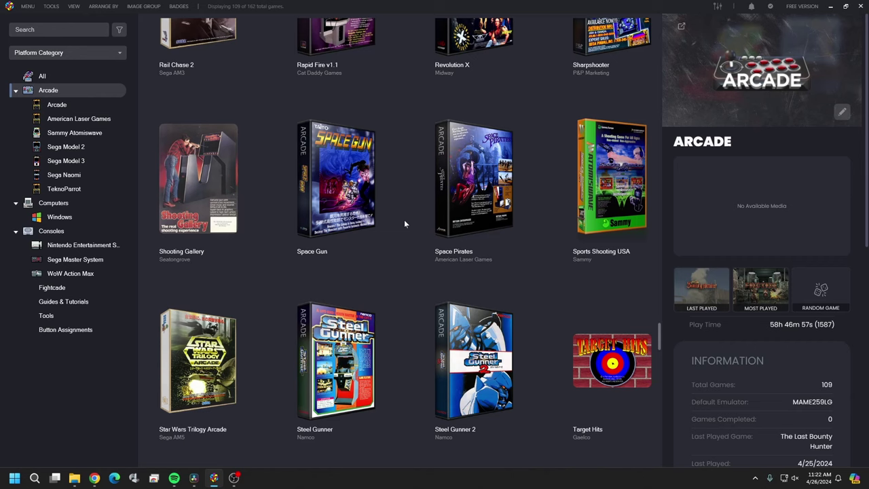
{"action": "scroll", "coordinate": [401, 363], "scroll_direction": "up", "scroll_amount": 5}
{"action": "scroll", "coordinate": [401, 364], "scroll_direction": "up", "scroll_amount": 7}
{"action": "scroll", "coordinate": [392, 237], "scroll_direction": "up", "scroll_amount": 8}
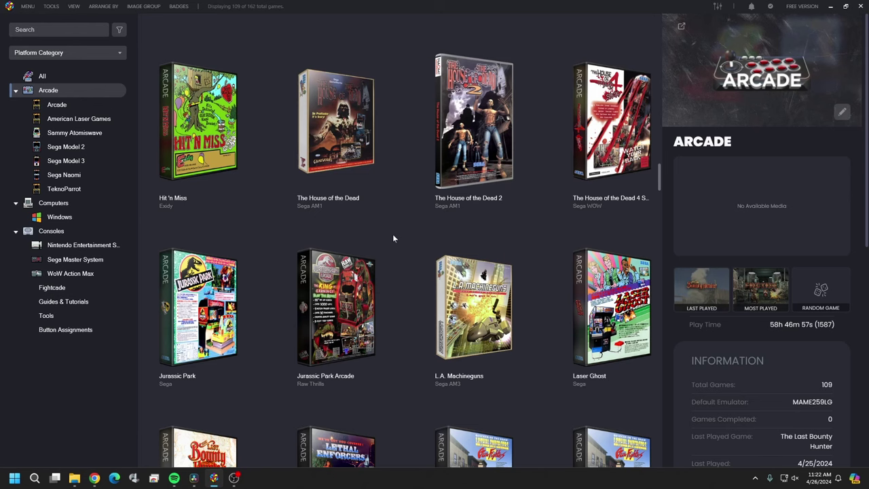
{"action": "scroll", "coordinate": [393, 238], "scroll_direction": "up", "scroll_amount": 5}
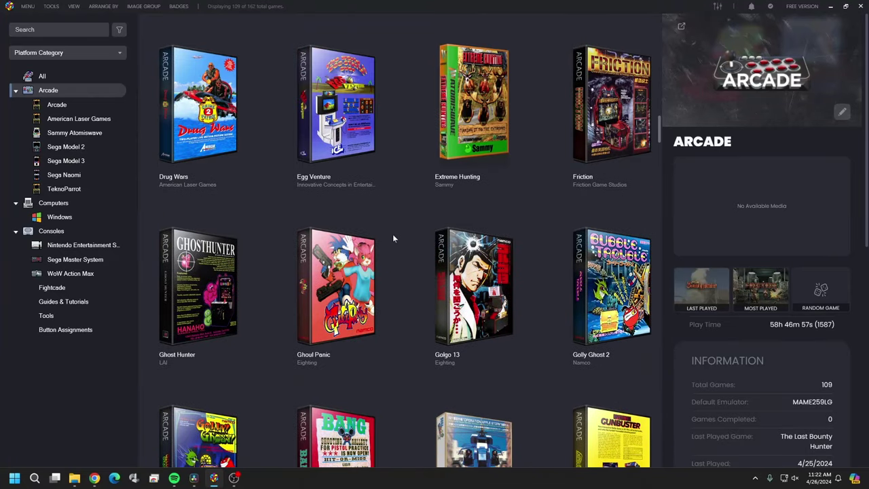
{"action": "scroll", "coordinate": [393, 237], "scroll_direction": "up", "scroll_amount": 3}
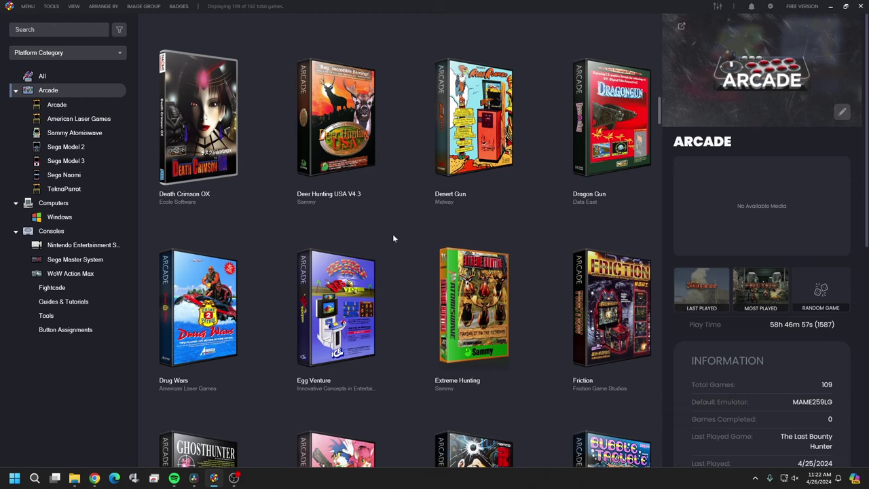
Step: Select Desert Gun and look over the titles at the start of the Arcade collection
{"action": "right_click", "coordinate": [393, 238]}
{"action": "left_click", "coordinate": [415, 155]}
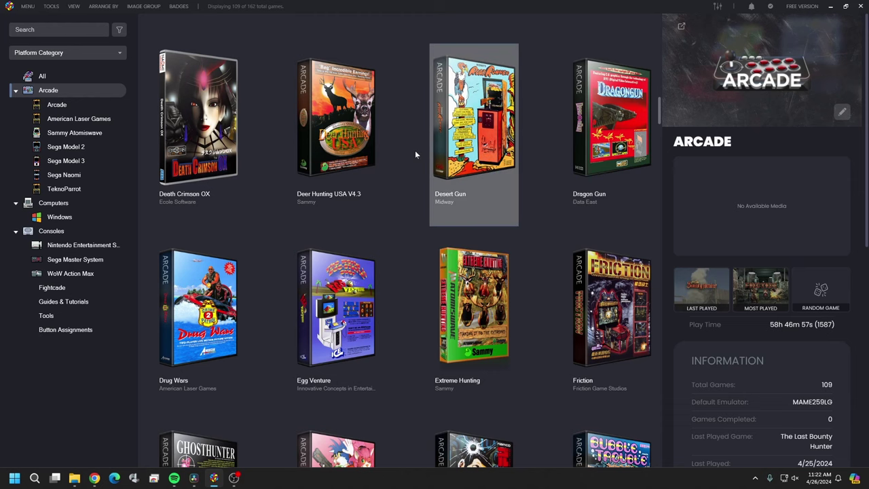
{"action": "scroll", "coordinate": [410, 207], "scroll_direction": "up", "scroll_amount": 5}
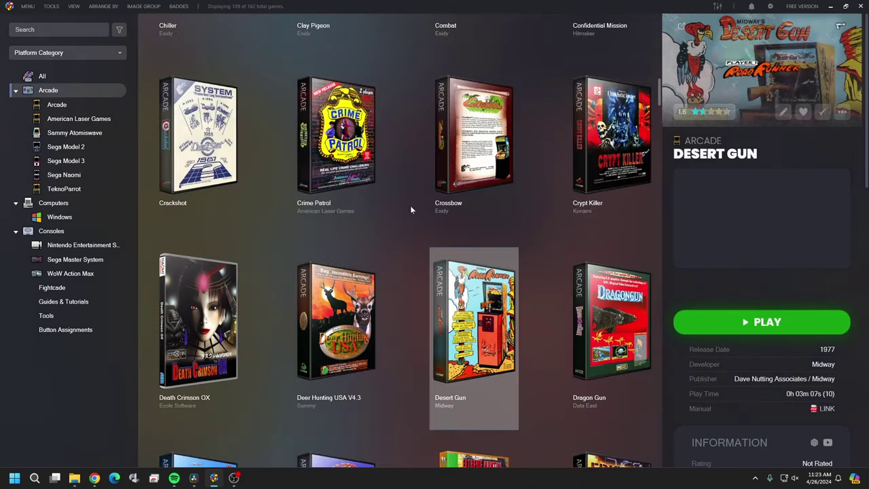
{"action": "scroll", "coordinate": [400, 214], "scroll_direction": "up", "scroll_amount": 5}
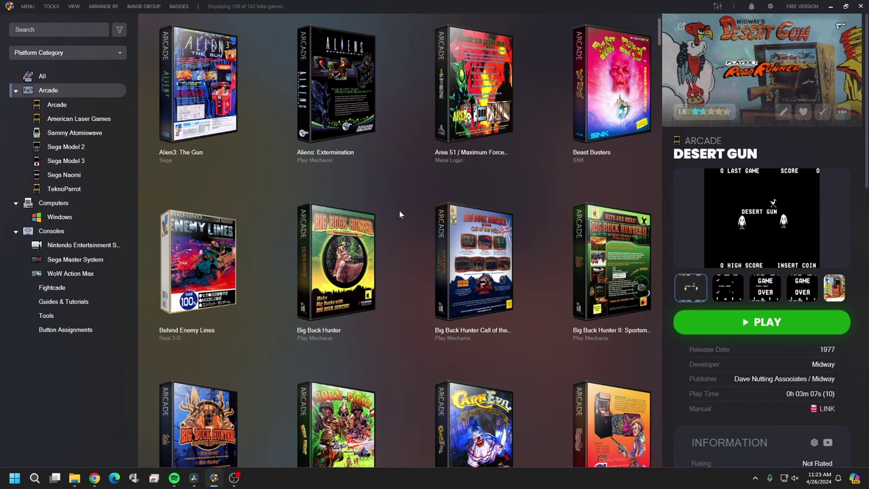
{"action": "scroll", "coordinate": [400, 215], "scroll_direction": "down", "scroll_amount": 2}
{"action": "scroll", "coordinate": [400, 214], "scroll_direction": "up", "scroll_amount": 2}
Step: Switch to Discord without changing the audio device and browse the channel list of the TKS Sitch V2 server
{"action": "left_click", "coordinate": [758, 480]}
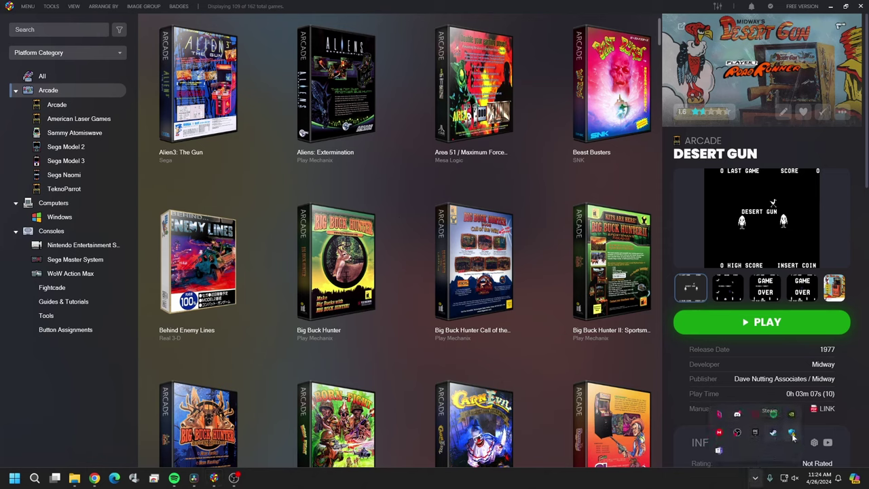
{"action": "left_click", "coordinate": [737, 414]}
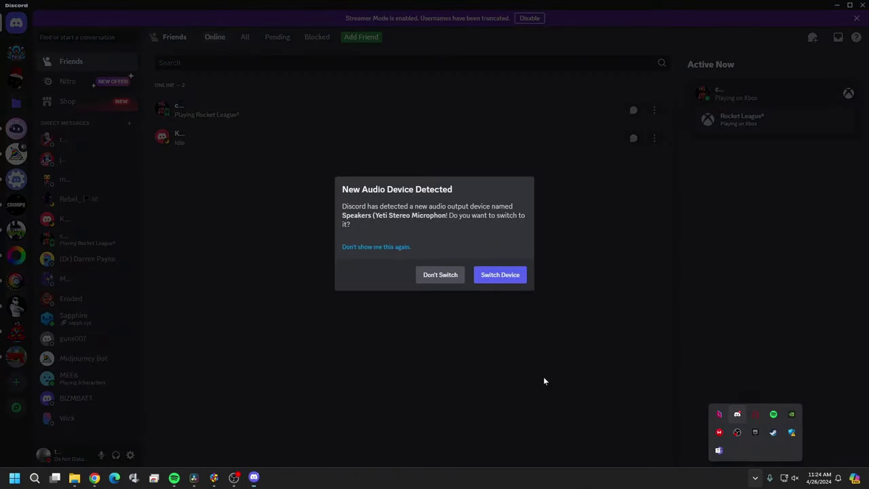
{"action": "left_click", "coordinate": [437, 275]}
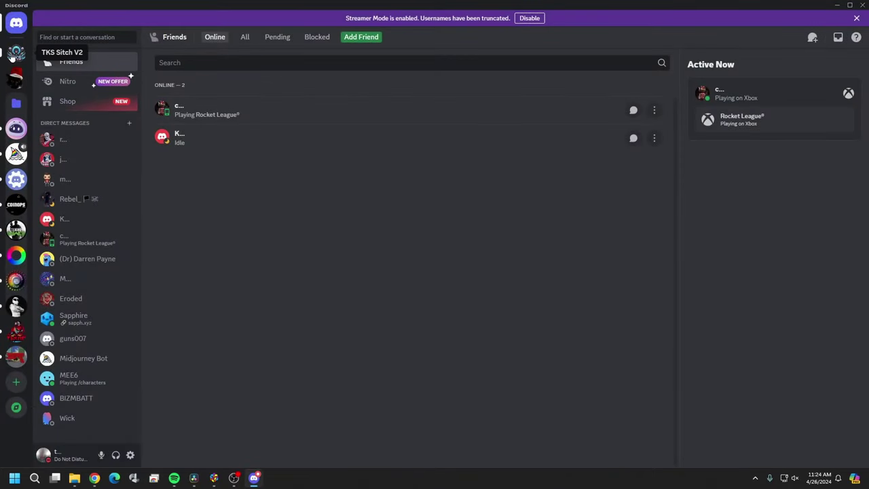
{"action": "left_click", "coordinate": [15, 52]}
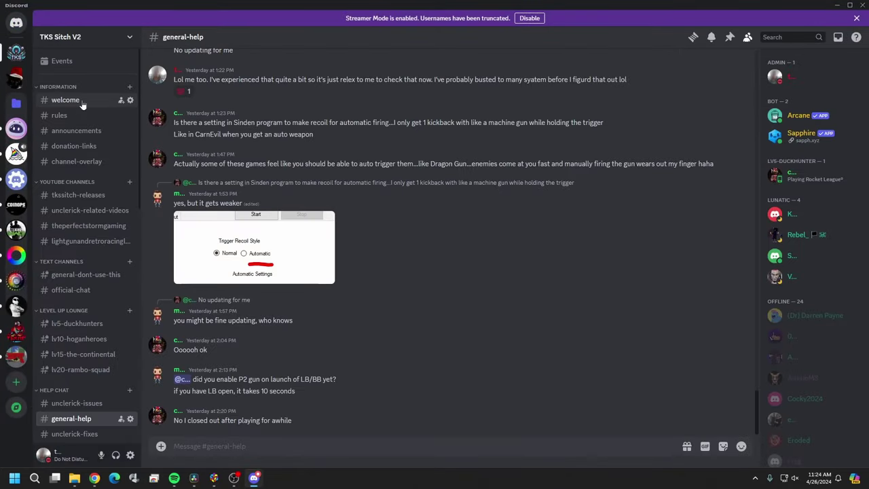
{"action": "scroll", "coordinate": [85, 116], "scroll_direction": "down", "scroll_amount": 10}
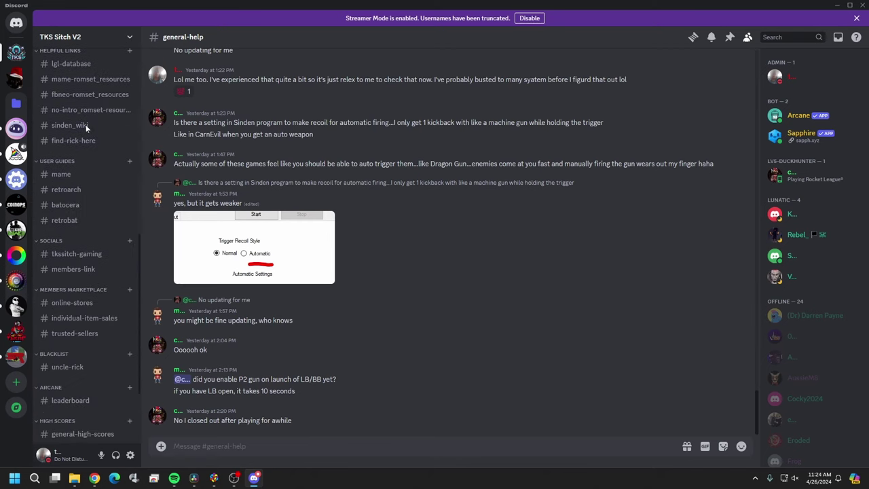
{"action": "scroll", "coordinate": [63, 319], "scroll_direction": "down", "scroll_amount": 2}
{"action": "scroll", "coordinate": [63, 323], "scroll_direction": "up", "scroll_amount": 12}
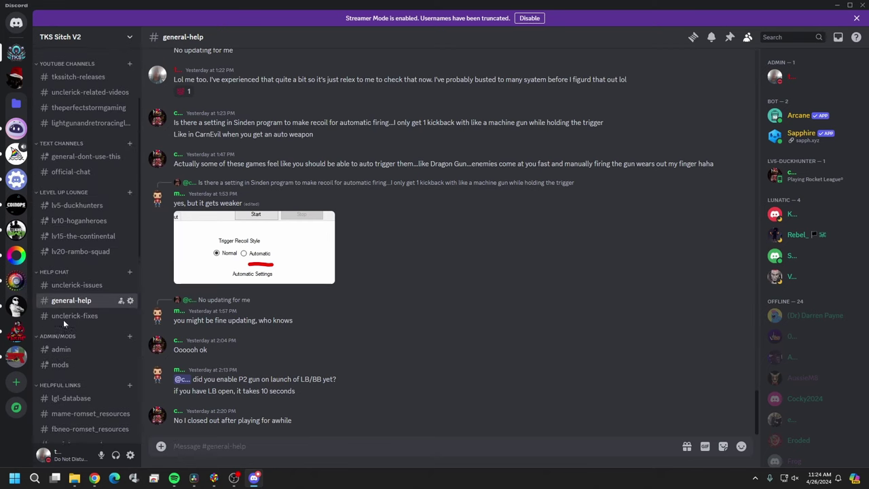
{"action": "scroll", "coordinate": [64, 319], "scroll_direction": "up", "scroll_amount": 3}
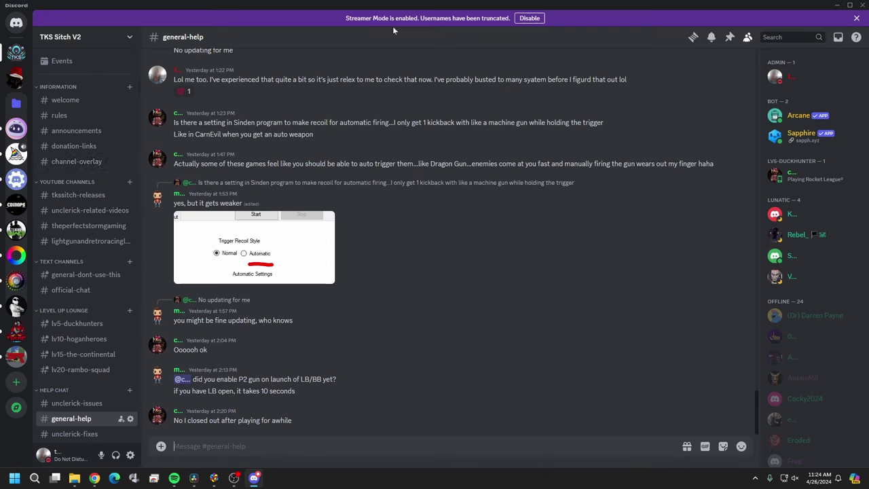
Step: Preview the server as the Member role and look through its accessible channels, from rules to trusted-sellers and back to welcome
{"action": "left_click", "coordinate": [129, 38]}
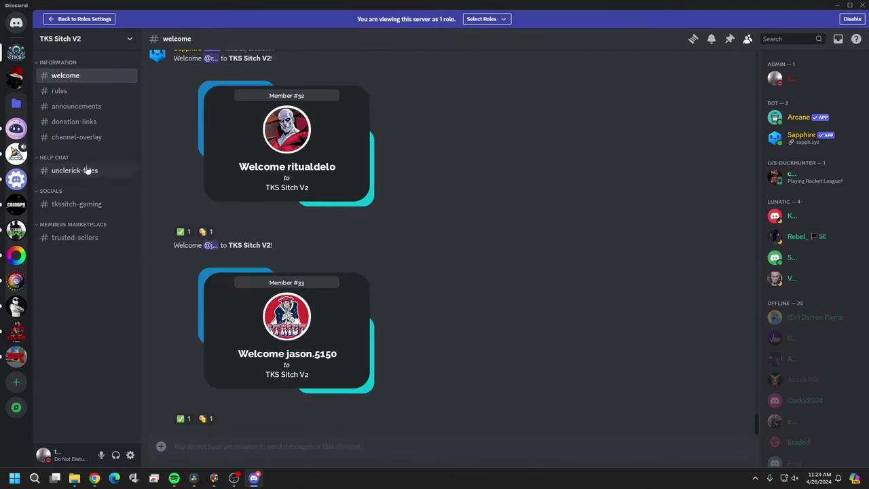
{"action": "left_click", "coordinate": [86, 91]}
{"action": "left_click", "coordinate": [87, 107]}
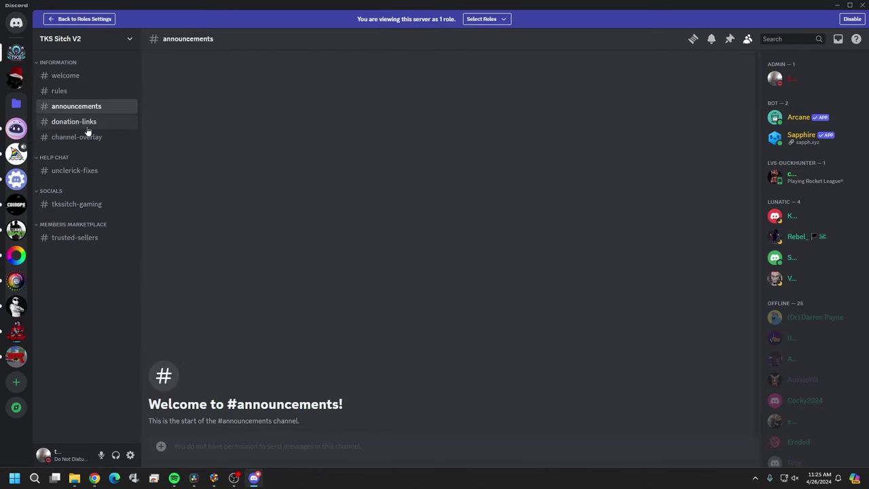
{"action": "left_click", "coordinate": [87, 129]}
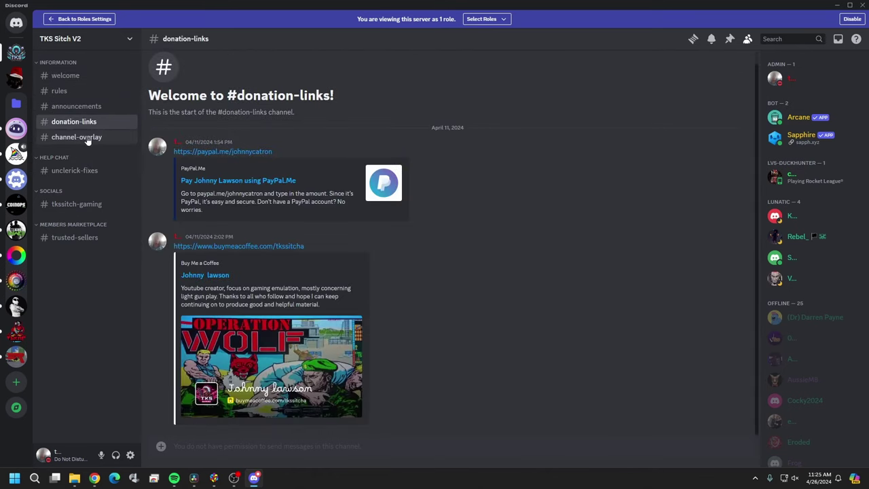
{"action": "left_click", "coordinate": [87, 139]}
{"action": "left_click", "coordinate": [83, 171]}
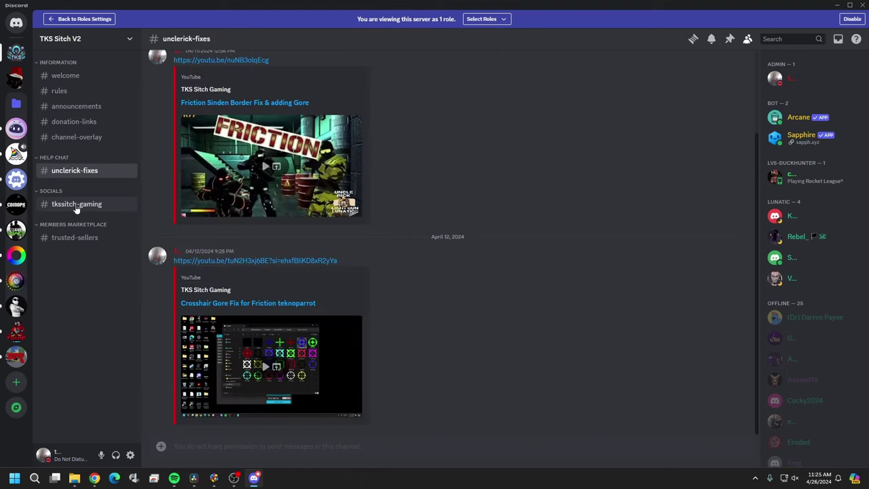
{"action": "left_click", "coordinate": [77, 206]}
{"action": "left_click", "coordinate": [79, 239]}
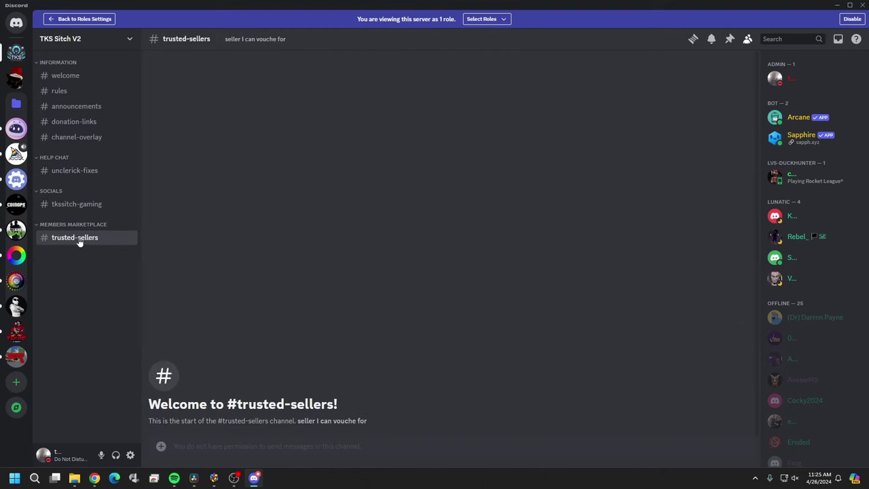
{"action": "left_click", "coordinate": [75, 76]}
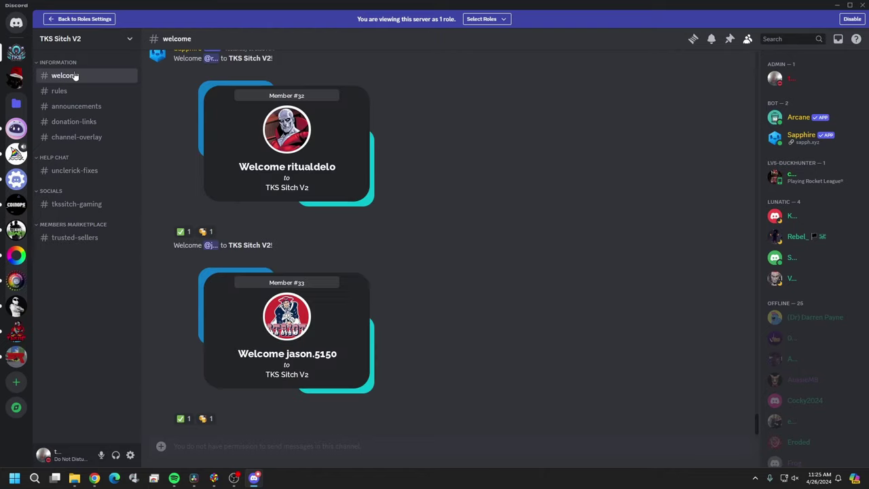
Step: Change the previewed server role from Member to Lunatic and look over the channels available to it
{"action": "left_click", "coordinate": [483, 19]}
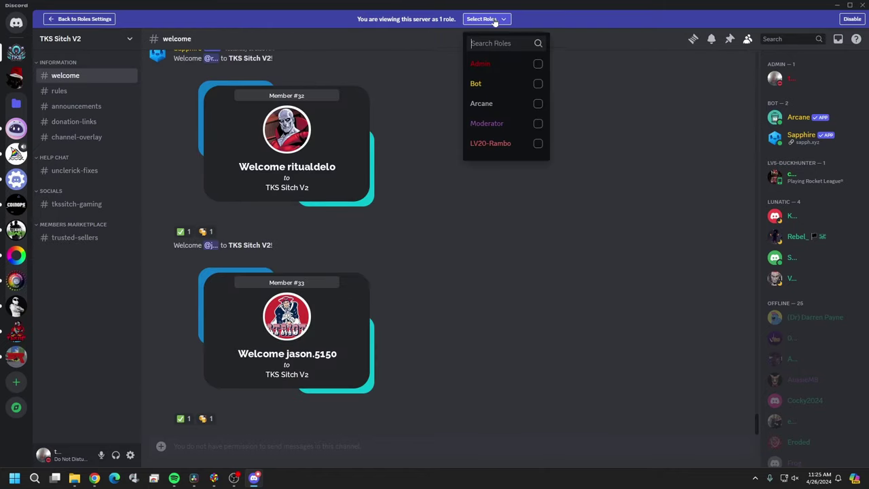
{"action": "scroll", "coordinate": [501, 129], "scroll_direction": "down", "scroll_amount": 3}
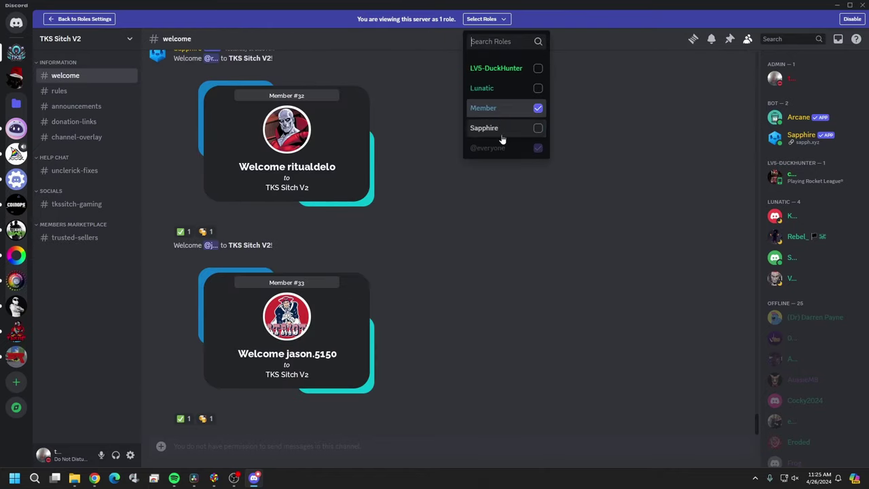
{"action": "left_click", "coordinate": [537, 89]}
{"action": "left_click", "coordinate": [537, 108]}
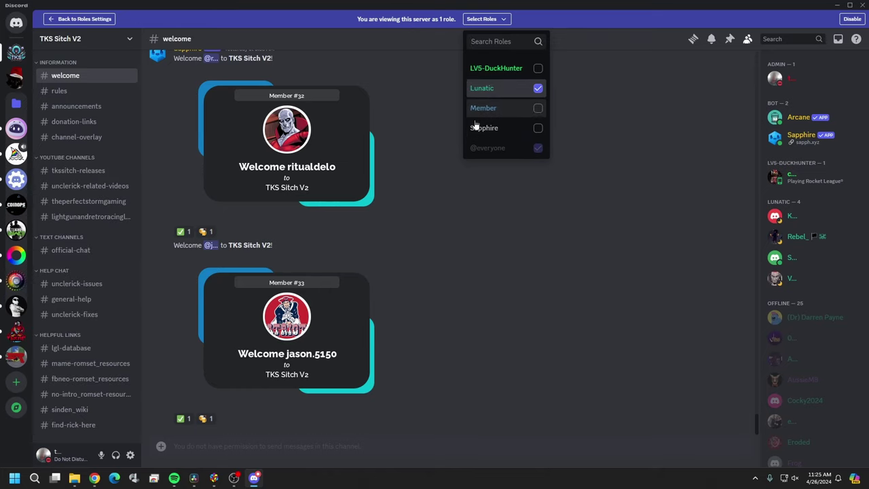
{"action": "scroll", "coordinate": [73, 178], "scroll_direction": "down", "scroll_amount": 3}
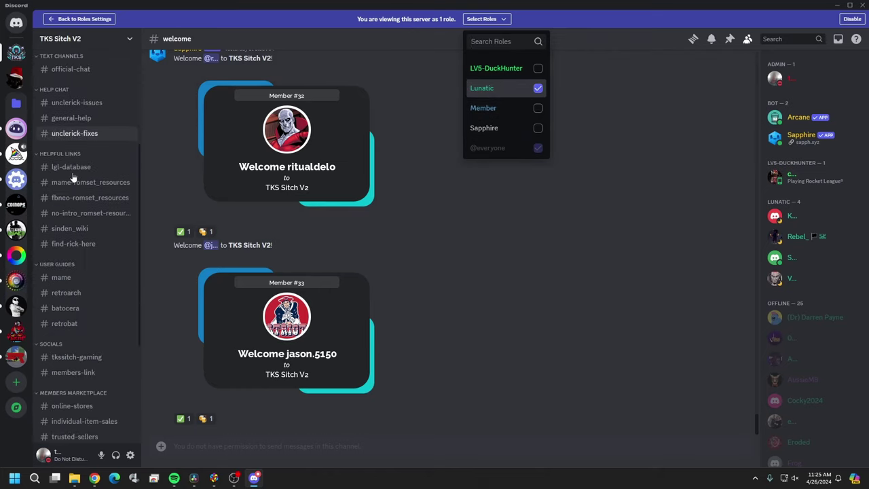
{"action": "scroll", "coordinate": [73, 176], "scroll_direction": "down", "scroll_amount": 3}
{"action": "scroll", "coordinate": [73, 175], "scroll_direction": "up", "scroll_amount": 7}
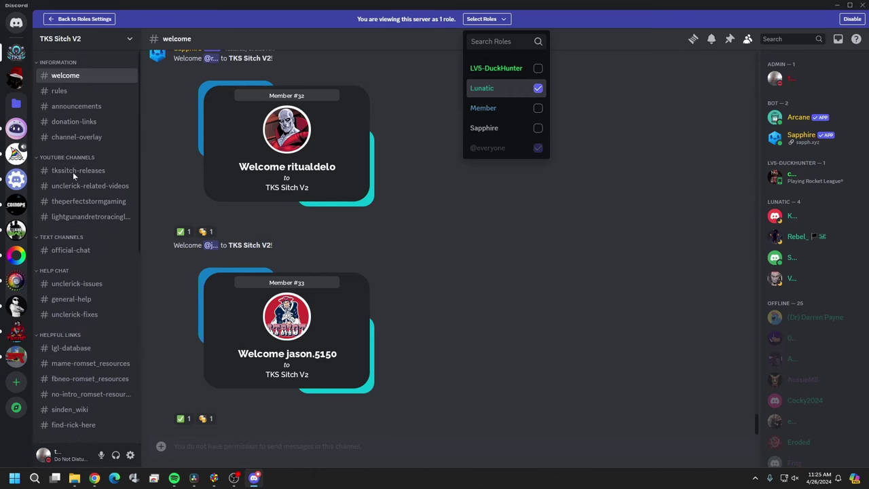